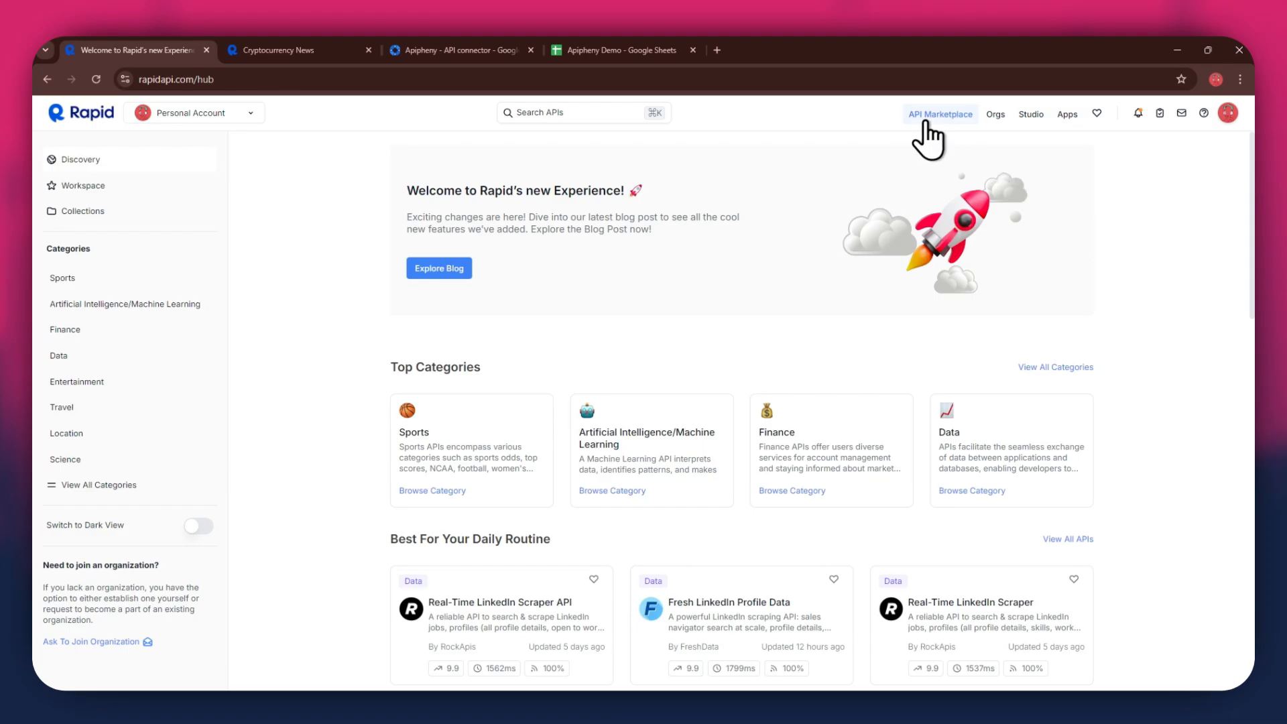
- Search the RapidAPI marketplace for "crypto news" and browse the matching APIs
{"action": "scroll", "coordinate": [704, 376], "scroll_direction": "down", "scroll_amount": 4}
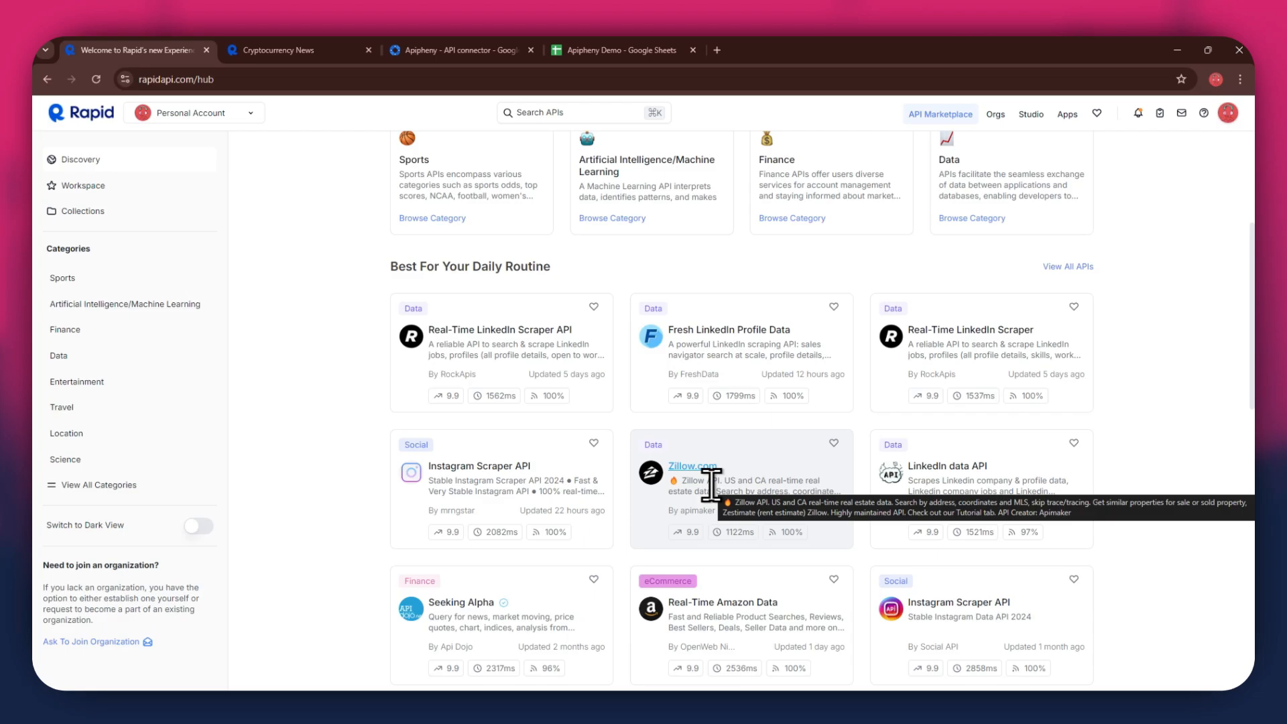
{"action": "scroll", "coordinate": [710, 479], "scroll_direction": "up", "scroll_amount": 4}
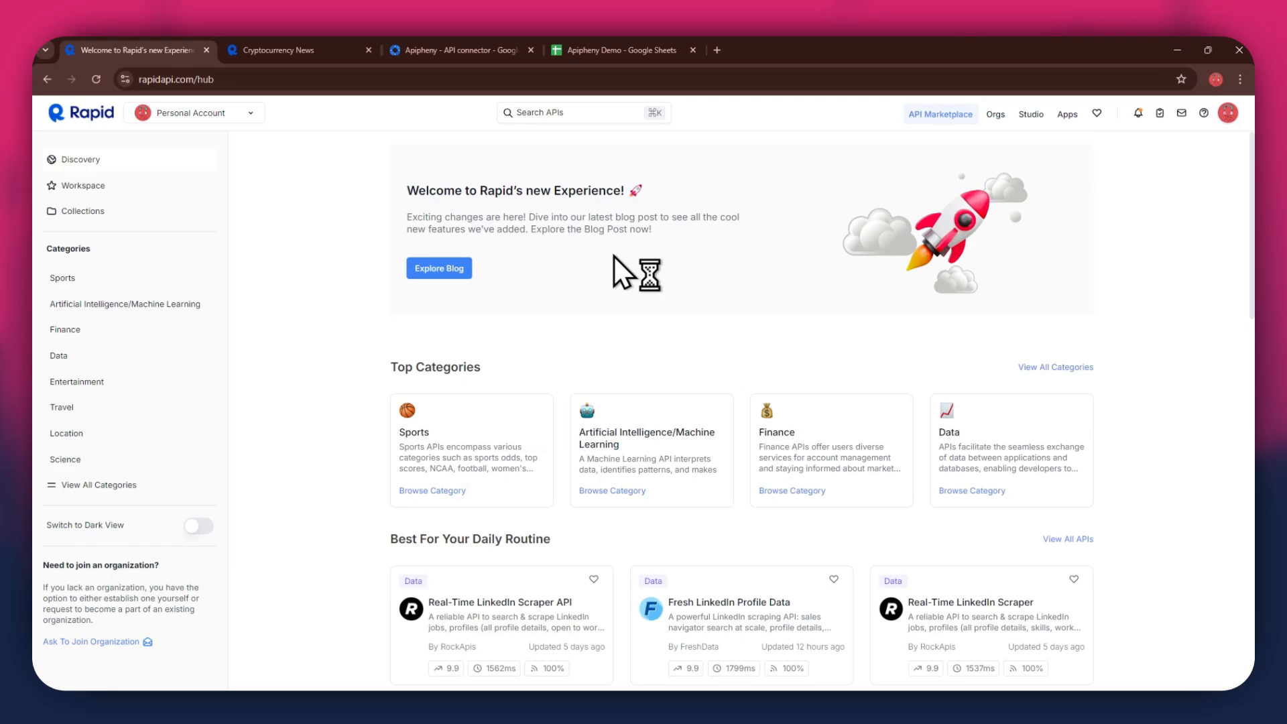
{"action": "left_click", "coordinate": [556, 111]}
{"action": "type", "text": "crypto"}
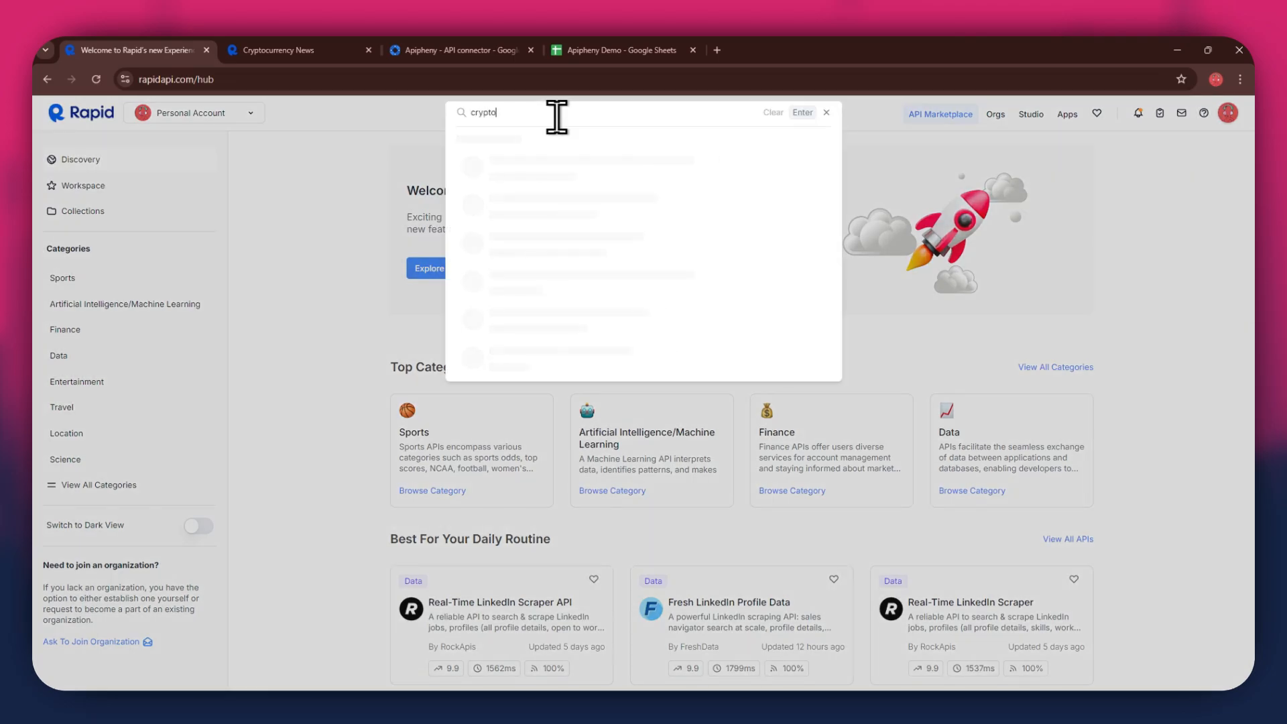
{"action": "key", "text": "Return"}
{"action": "scroll", "coordinate": [747, 546], "scroll_direction": "down", "scroll_amount": 5}
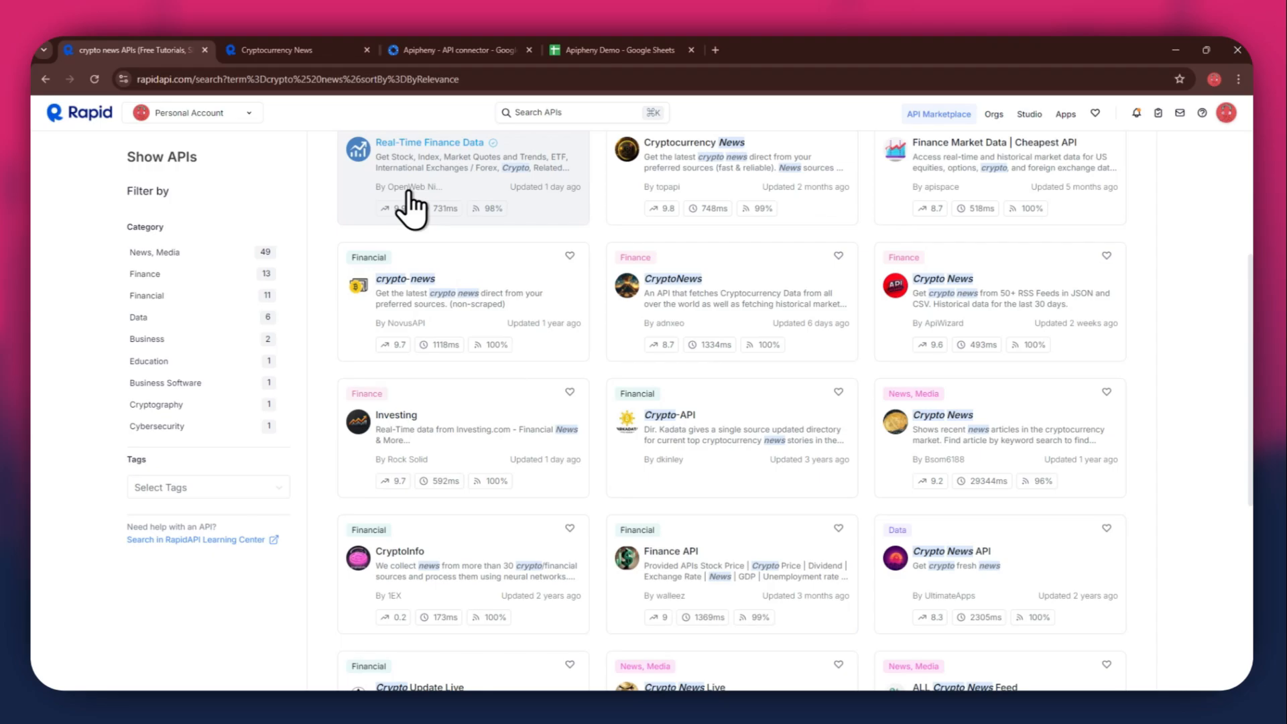
- Compare the Cryptocurrency News API's pricing plans, subscribe to the free Basic plan and return to its endpoint playground
{"action": "left_click", "coordinate": [300, 50]}
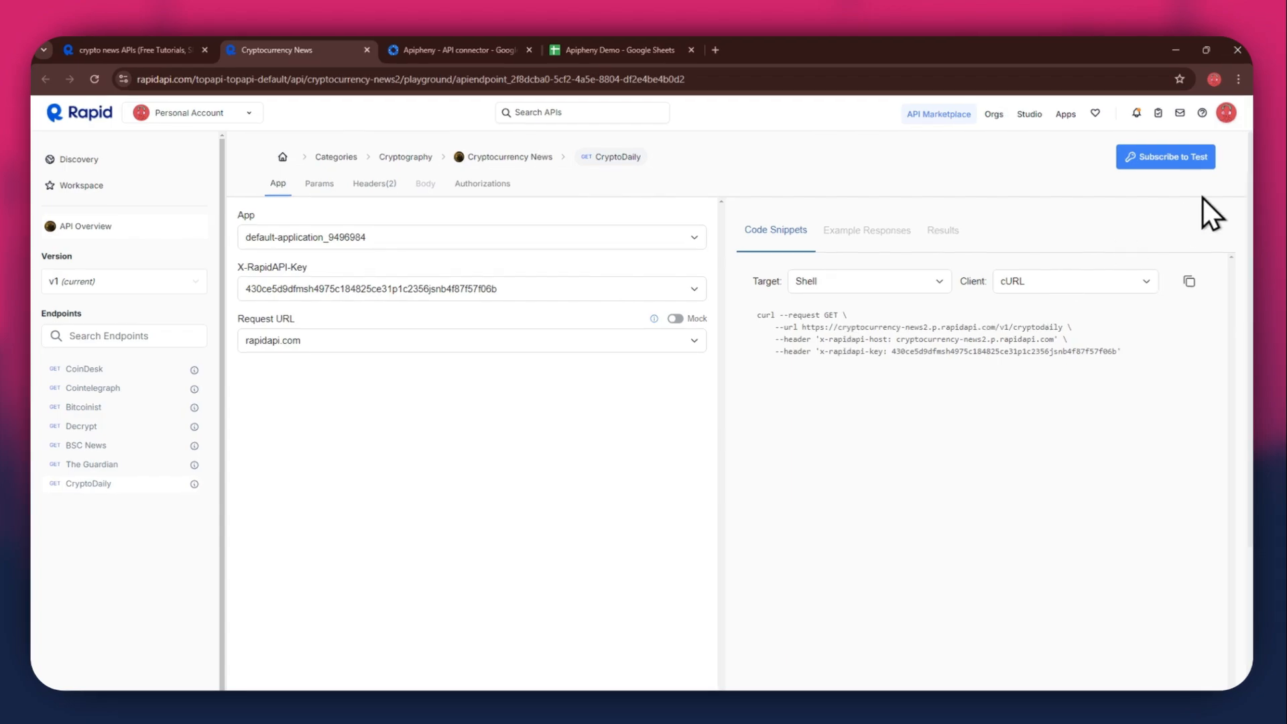
{"action": "left_click", "coordinate": [1196, 159]}
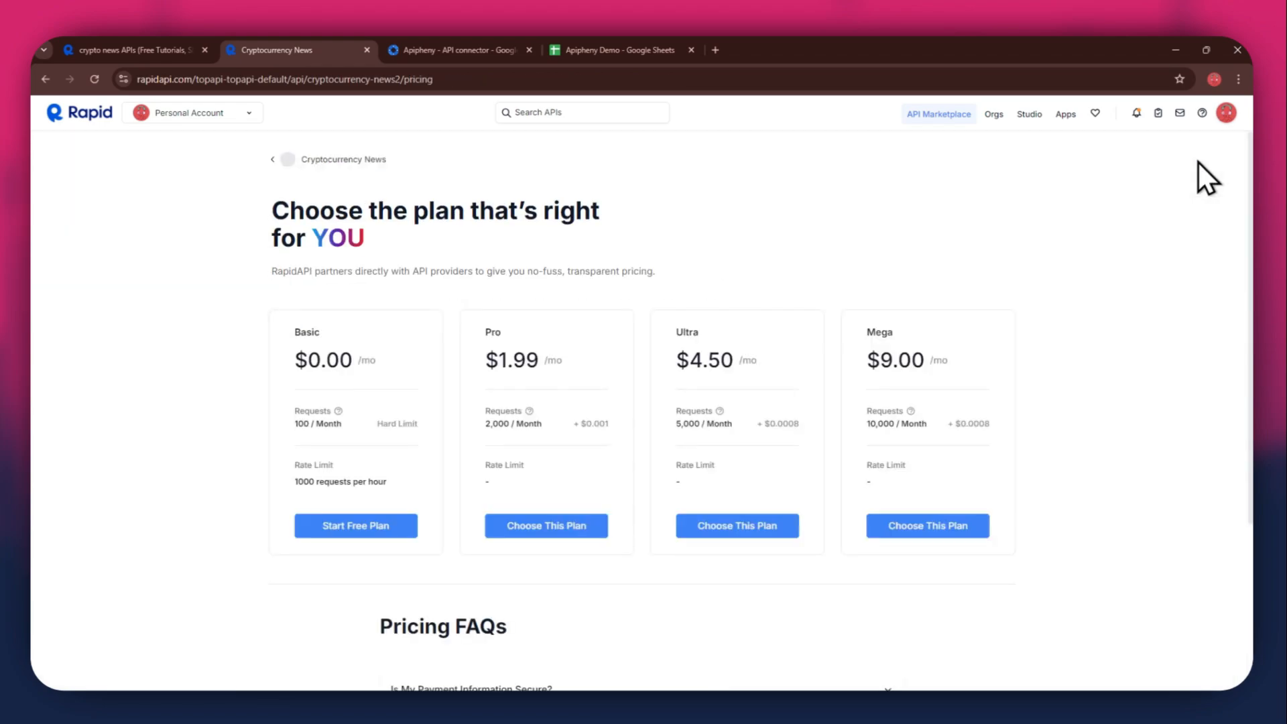
{"action": "left_click_drag", "start_coordinate": [297, 337], "coordinate": [336, 336]}
{"action": "left_click_drag", "start_coordinate": [489, 335], "coordinate": [529, 338]}
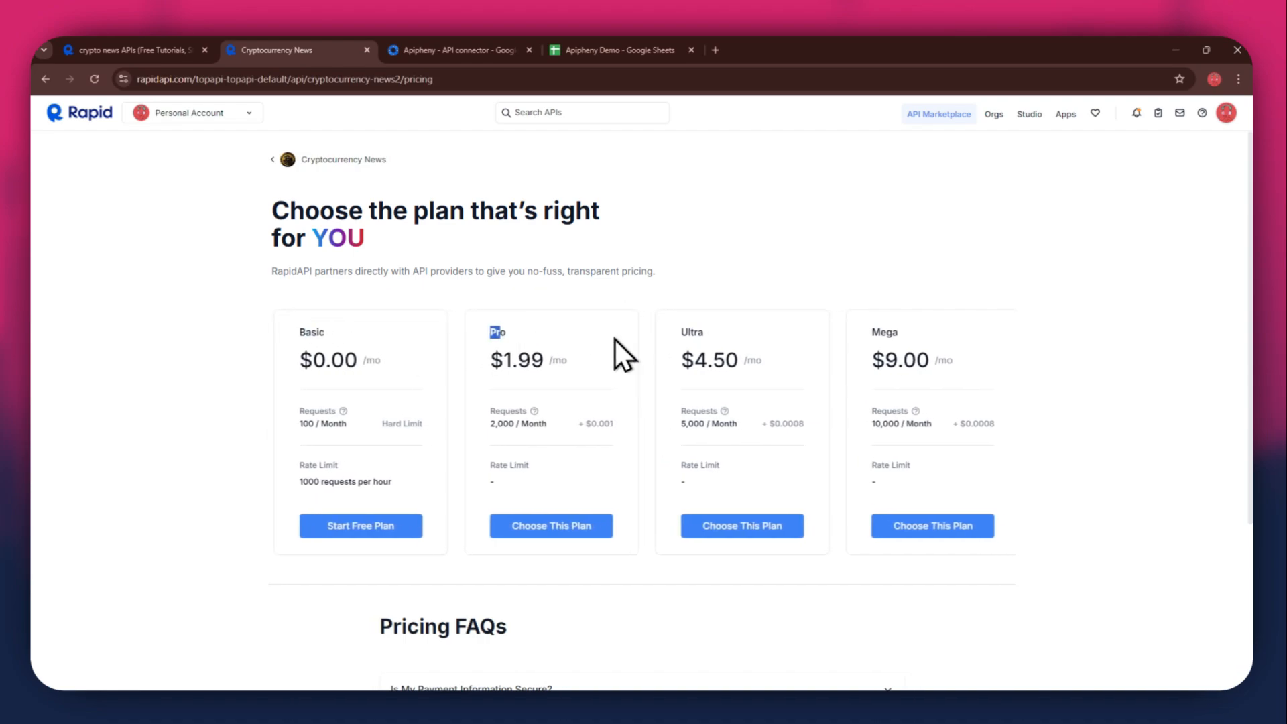
{"action": "left_click_drag", "start_coordinate": [677, 339], "coordinate": [713, 340]}
{"action": "left_click_drag", "start_coordinate": [896, 335], "coordinate": [931, 337]}
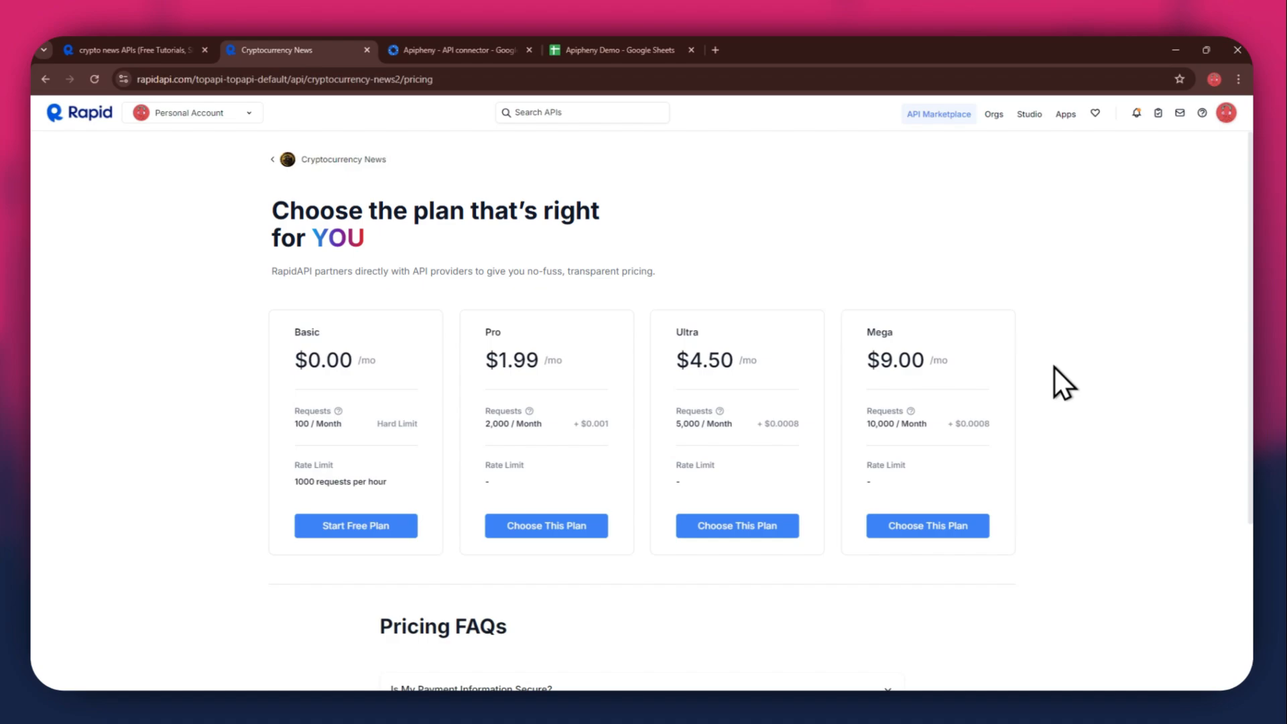
{"action": "left_click", "coordinate": [383, 526]}
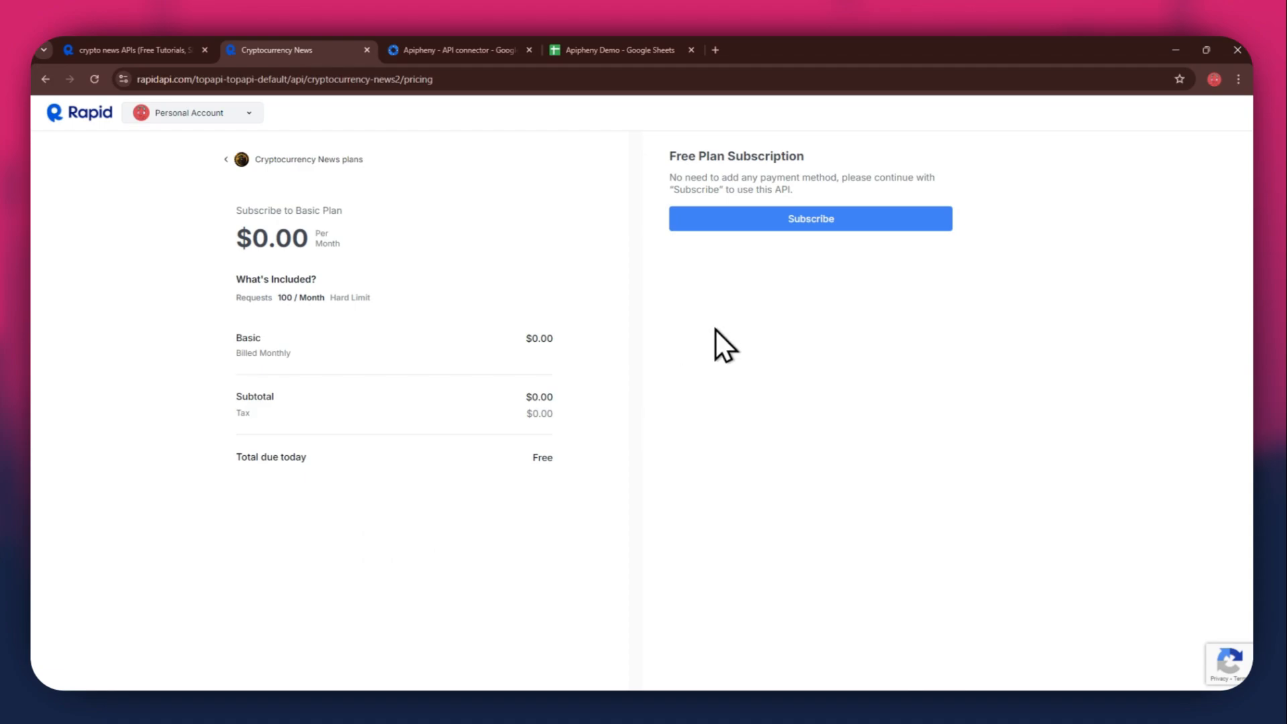
{"action": "left_click", "coordinate": [786, 223]}
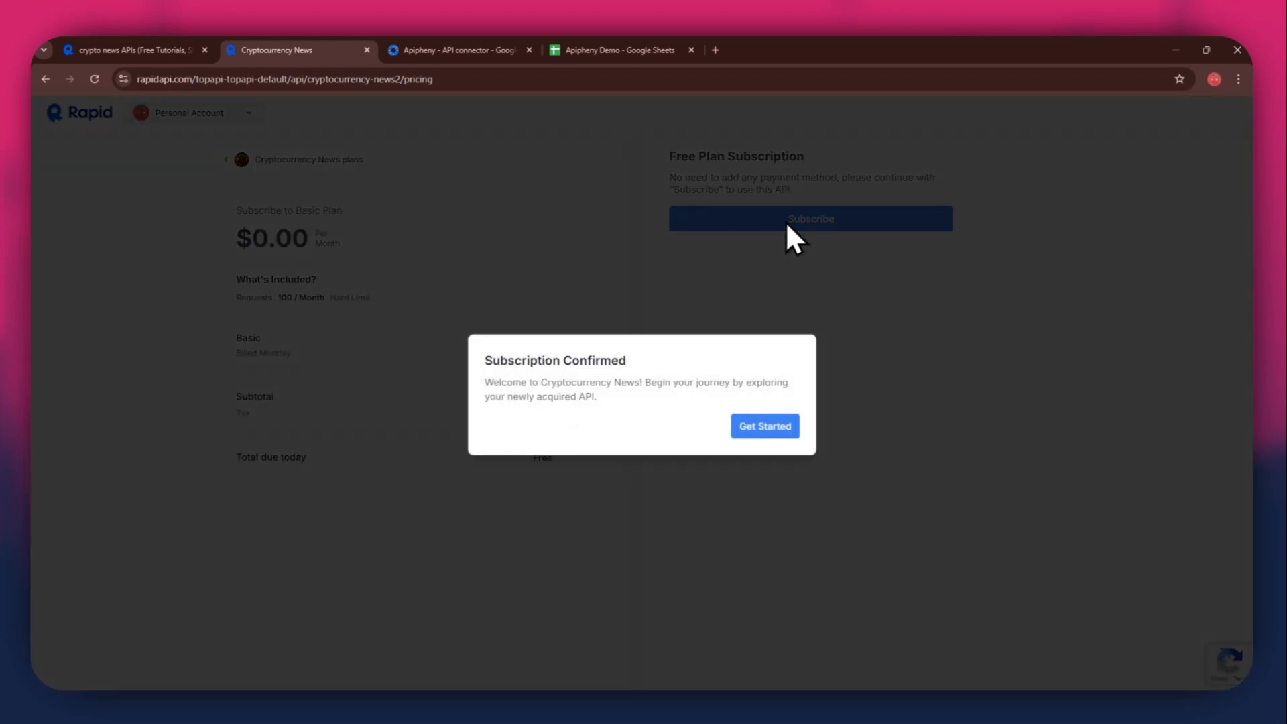
{"action": "left_click", "coordinate": [762, 429]}
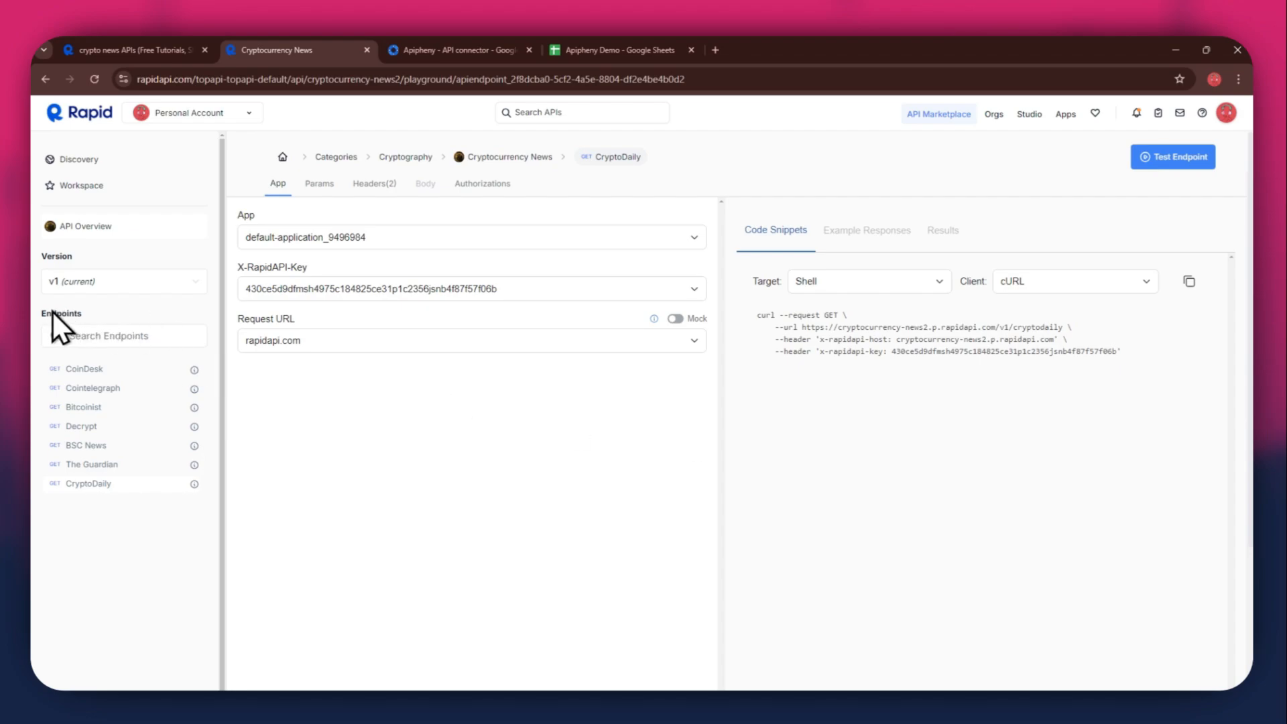
- Set the CryptoDaily endpoint's code snippet to the Shell target with the cURL client
{"action": "left_click_drag", "start_coordinate": [52, 312], "coordinate": [89, 316]}
{"action": "left_click", "coordinate": [830, 284]}
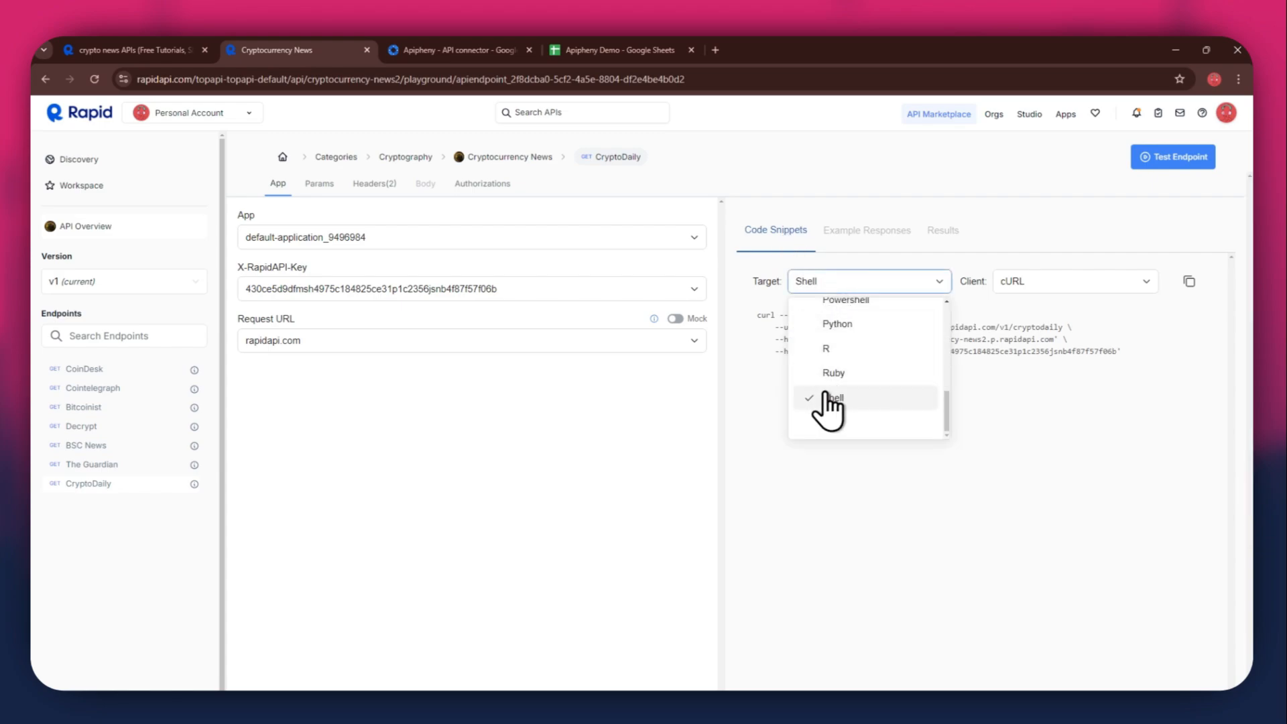
{"action": "left_click", "coordinate": [827, 404]}
{"action": "left_click", "coordinate": [1021, 281]}
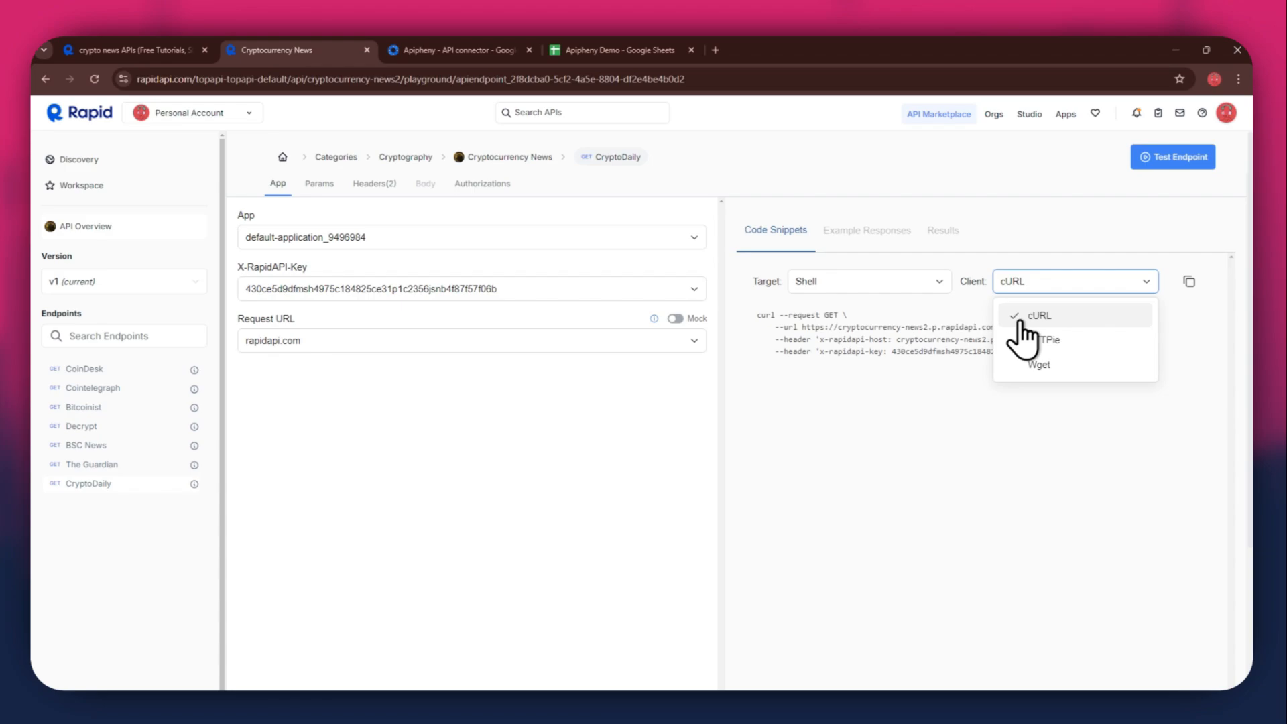
{"action": "left_click", "coordinate": [1018, 324]}
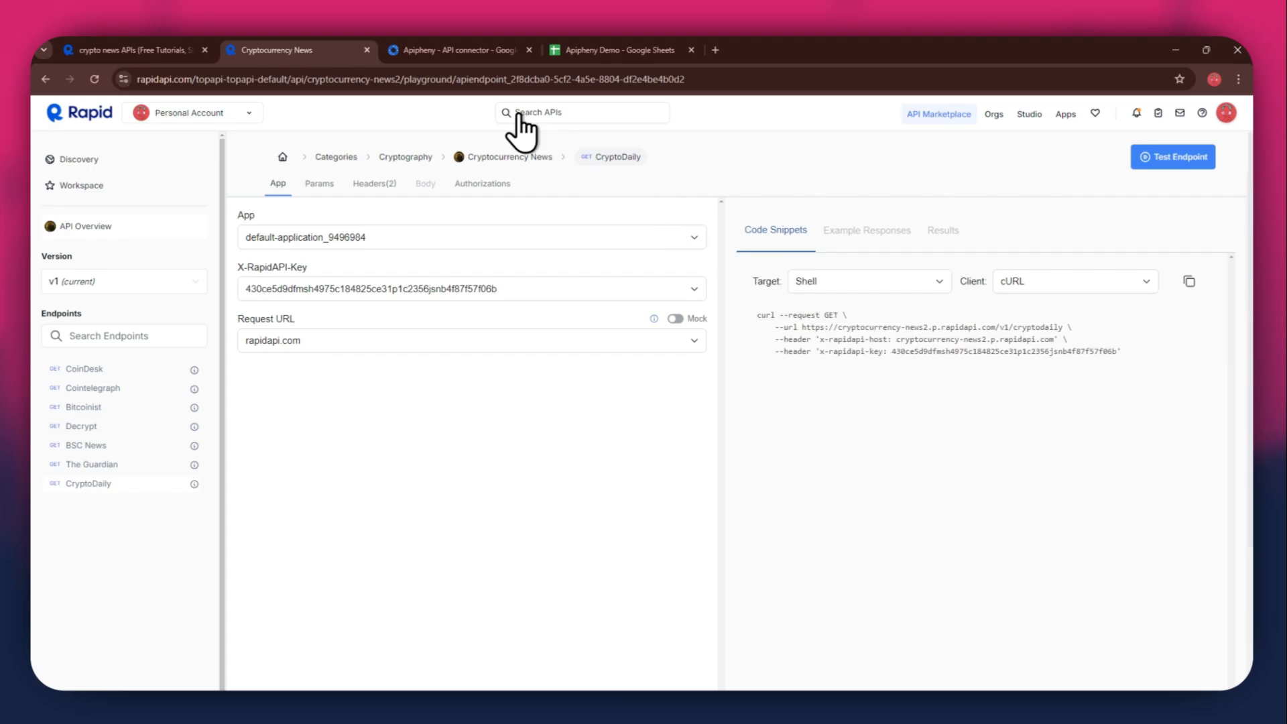
- Check the Apipheny add-on's marketplace page, then open its API import tool in the Apipheny Demo Google Sheet
{"action": "left_click", "coordinate": [456, 51]}
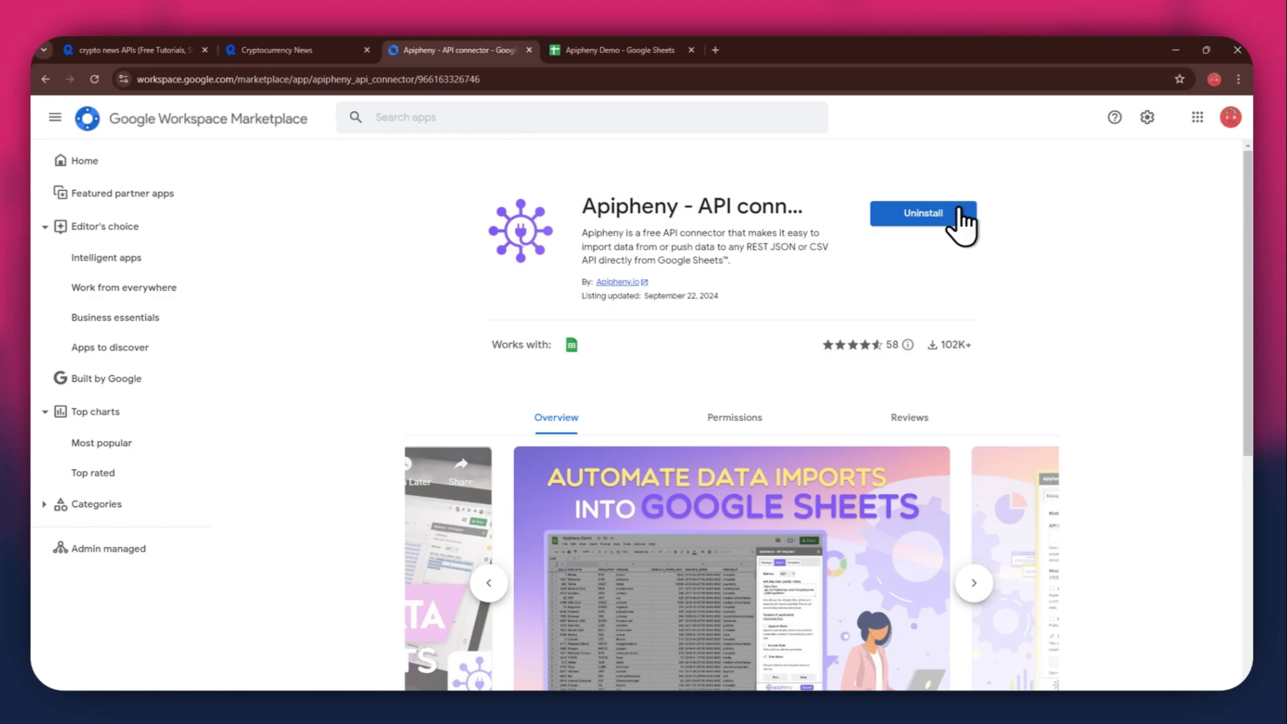
{"action": "left_click", "coordinate": [640, 51]}
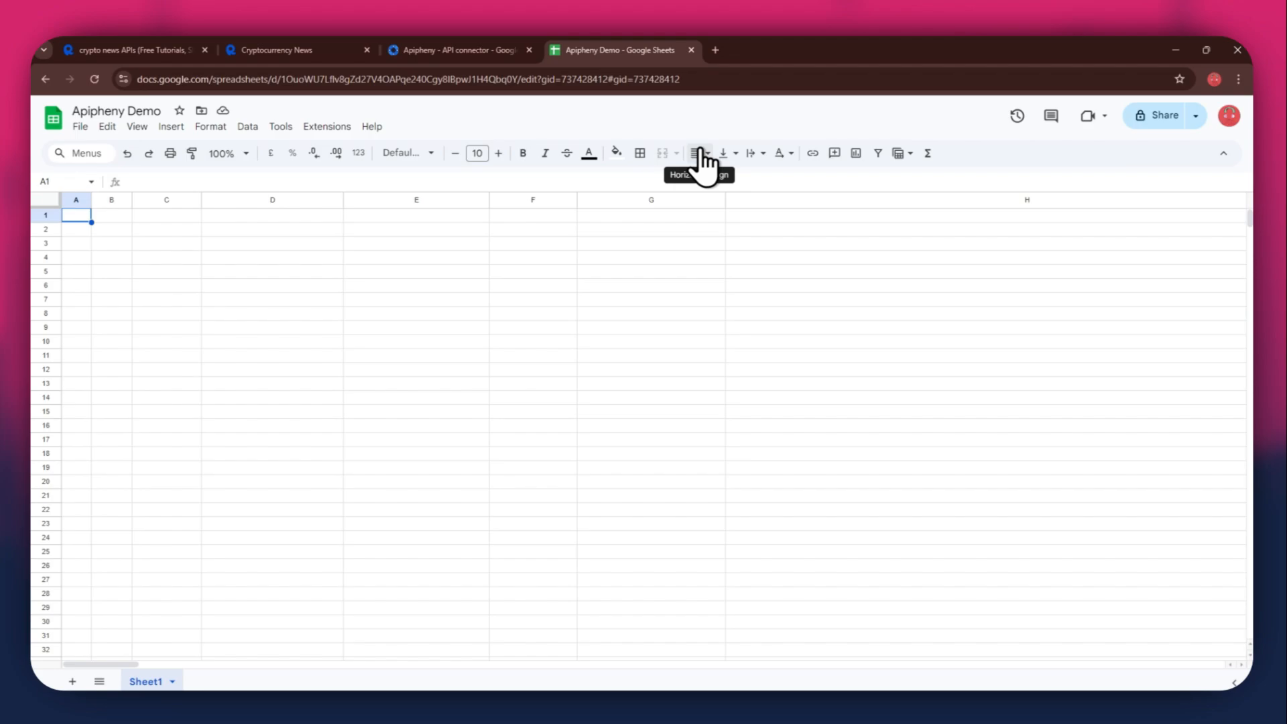
{"action": "left_click", "coordinate": [328, 128]}
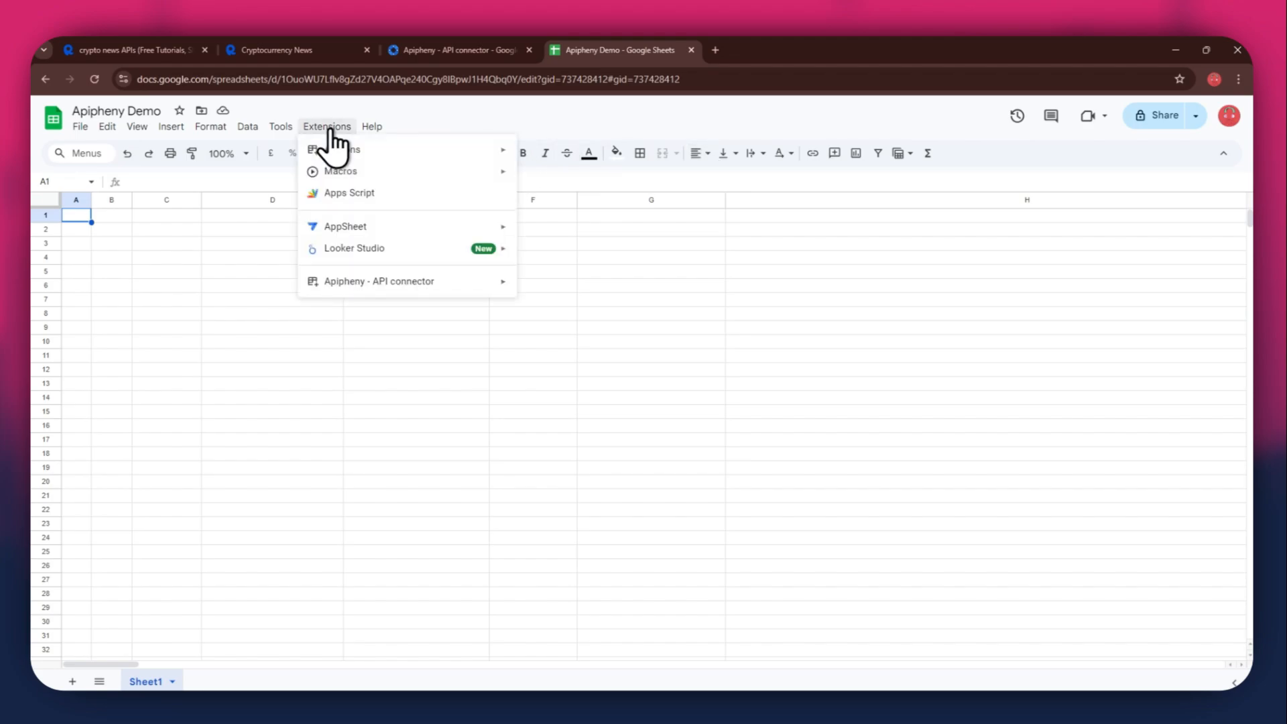
{"action": "mouse_move", "coordinate": [437, 278]}
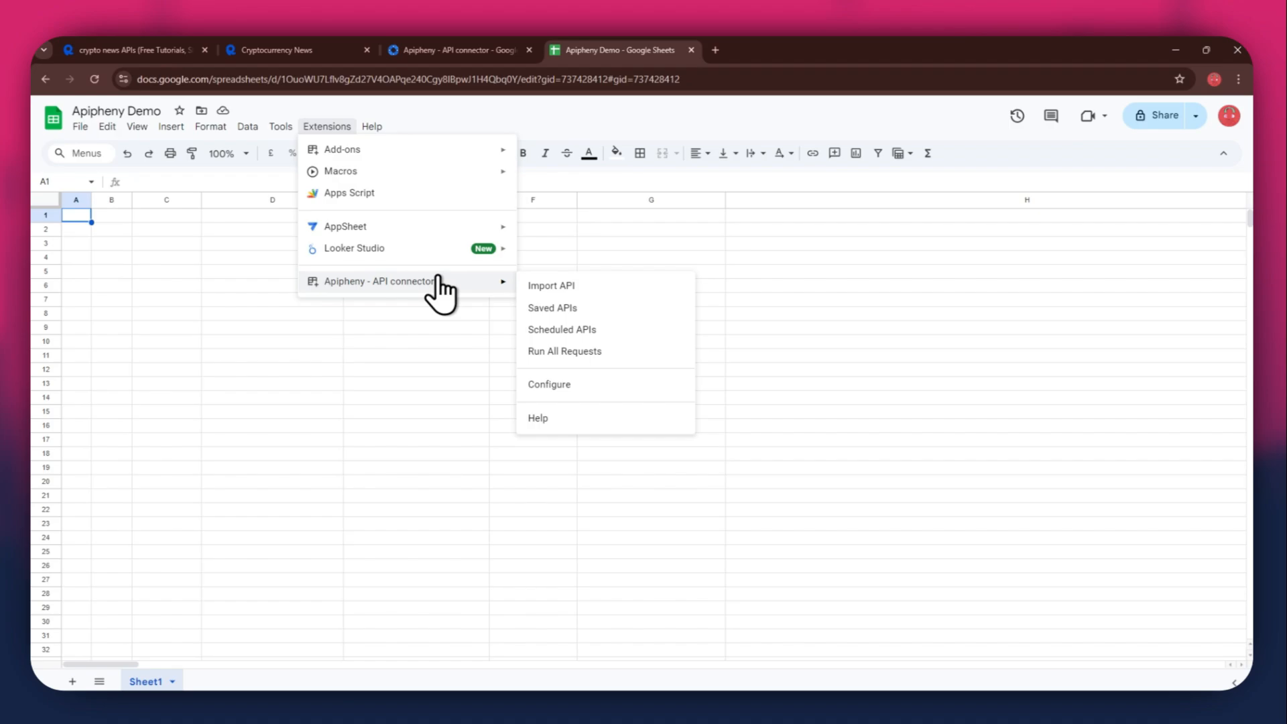
{"action": "left_click", "coordinate": [617, 285]}
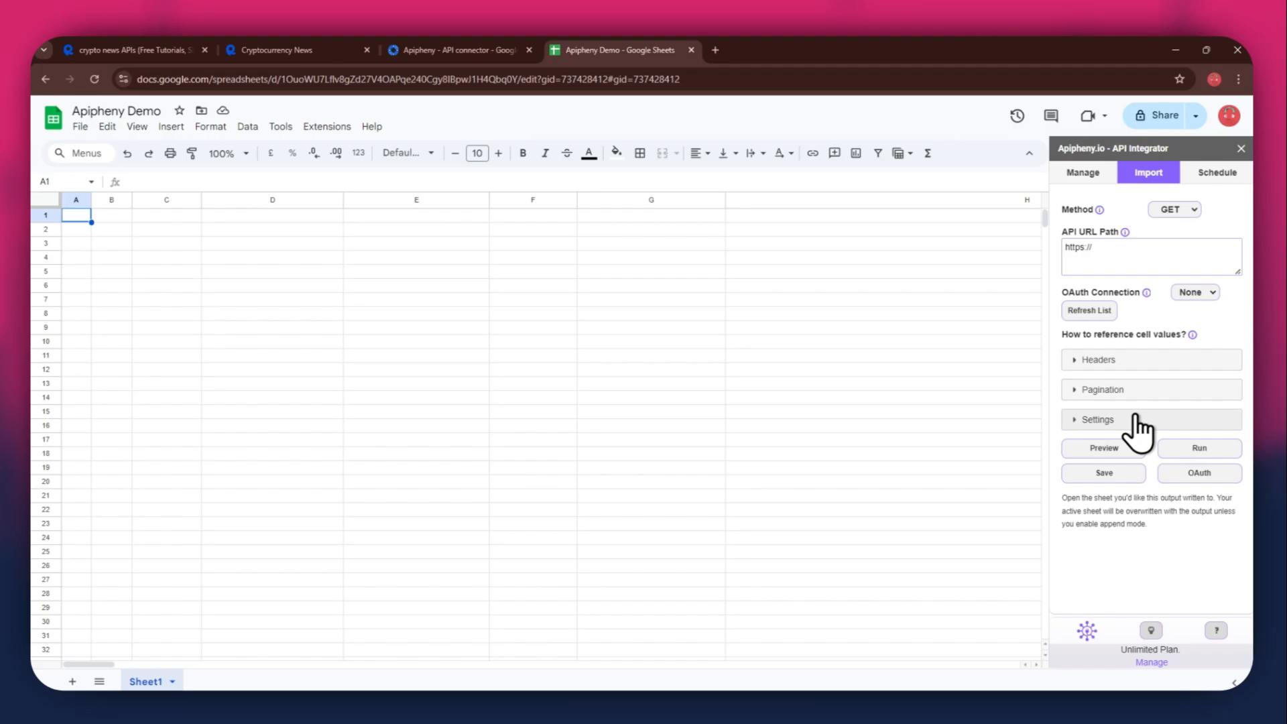
{"action": "left_click", "coordinate": [280, 57]}
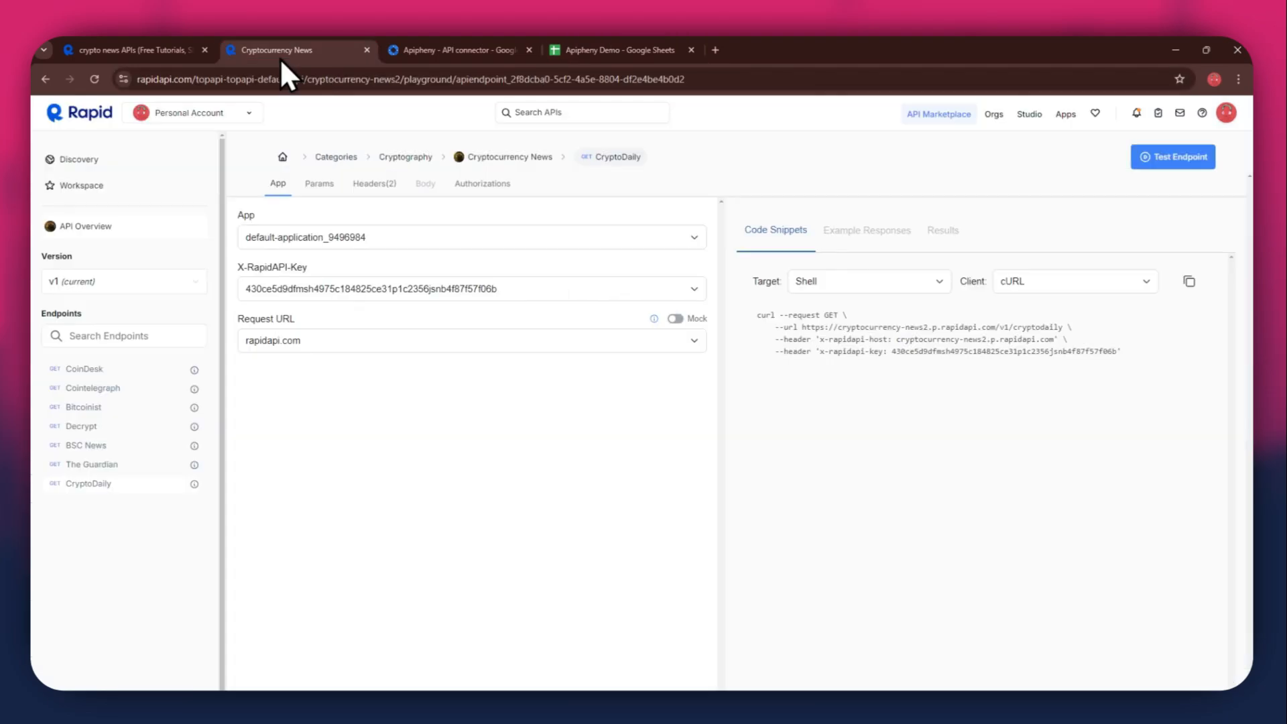
{"action": "left_click_drag", "start_coordinate": [802, 327], "coordinate": [1053, 327]}
{"action": "key", "text": "ctrl+c"}
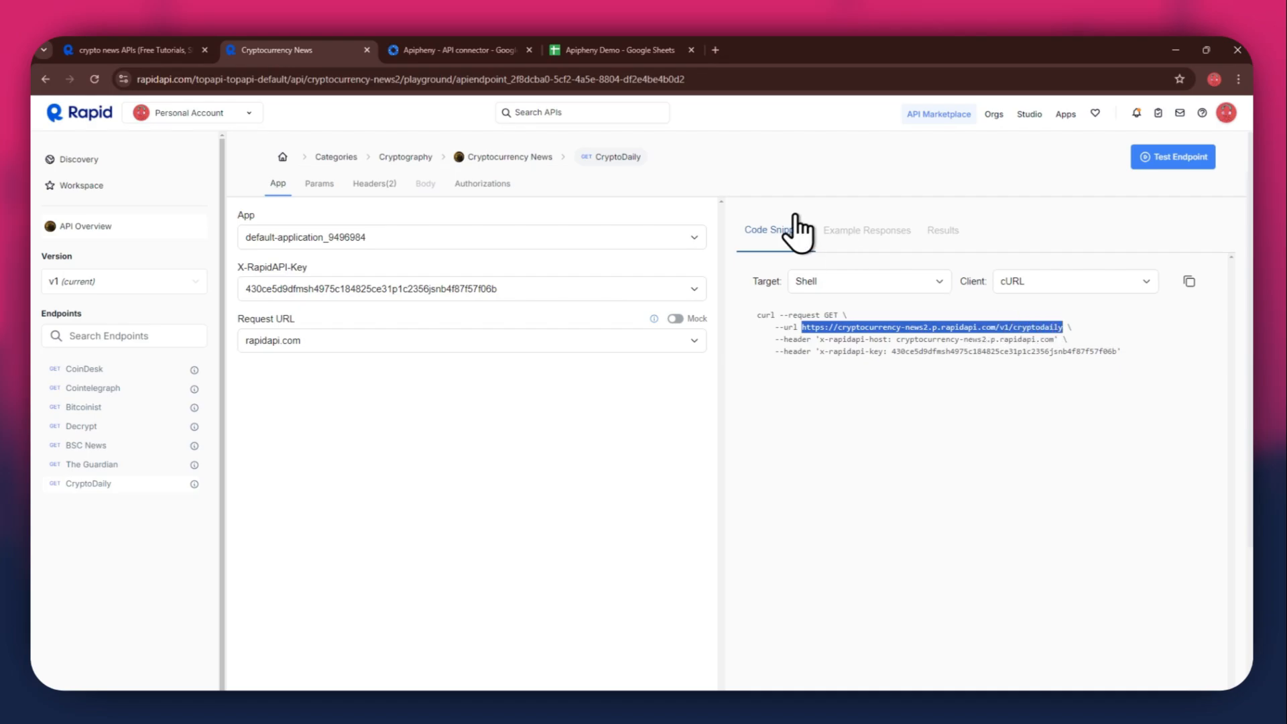
{"action": "left_click", "coordinate": [609, 49]}
{"action": "triple_click", "coordinate": [1111, 251]}
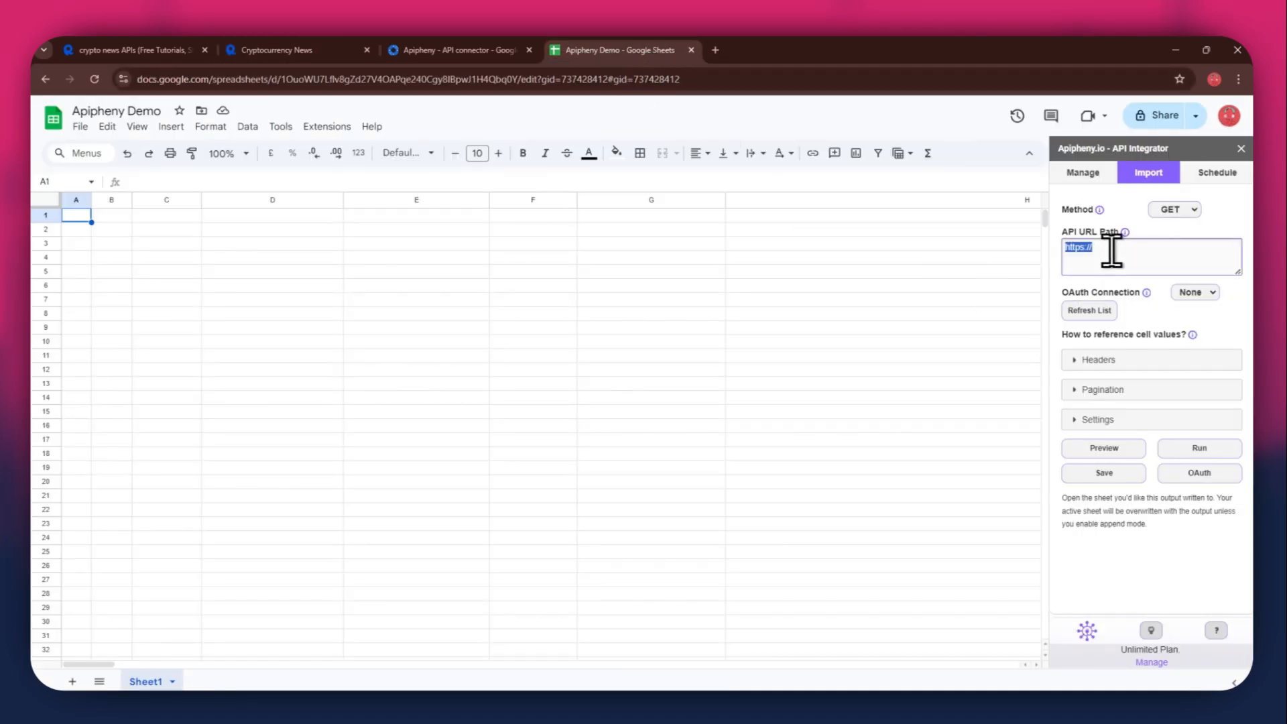
{"action": "key", "text": "ctrl+v"}
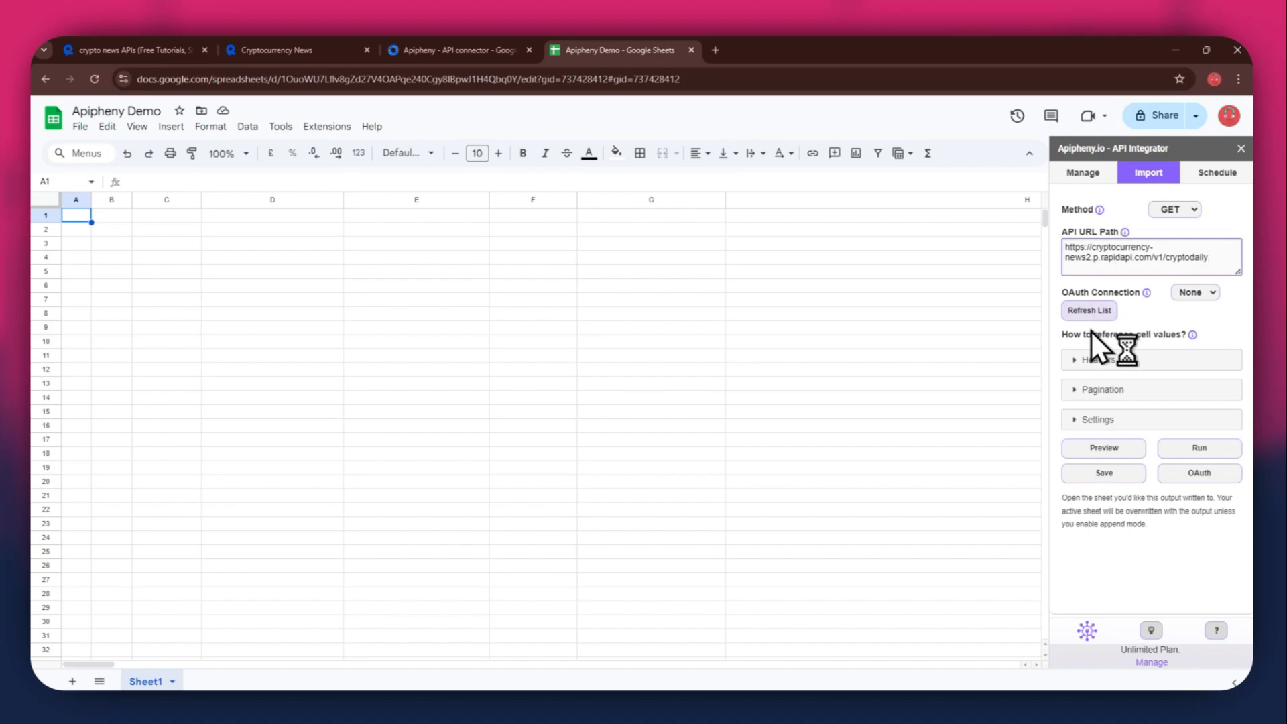
- Expand the import request's headers and add a second header row
{"action": "left_click", "coordinate": [1072, 360]}
{"action": "left_click", "coordinate": [1087, 388]}
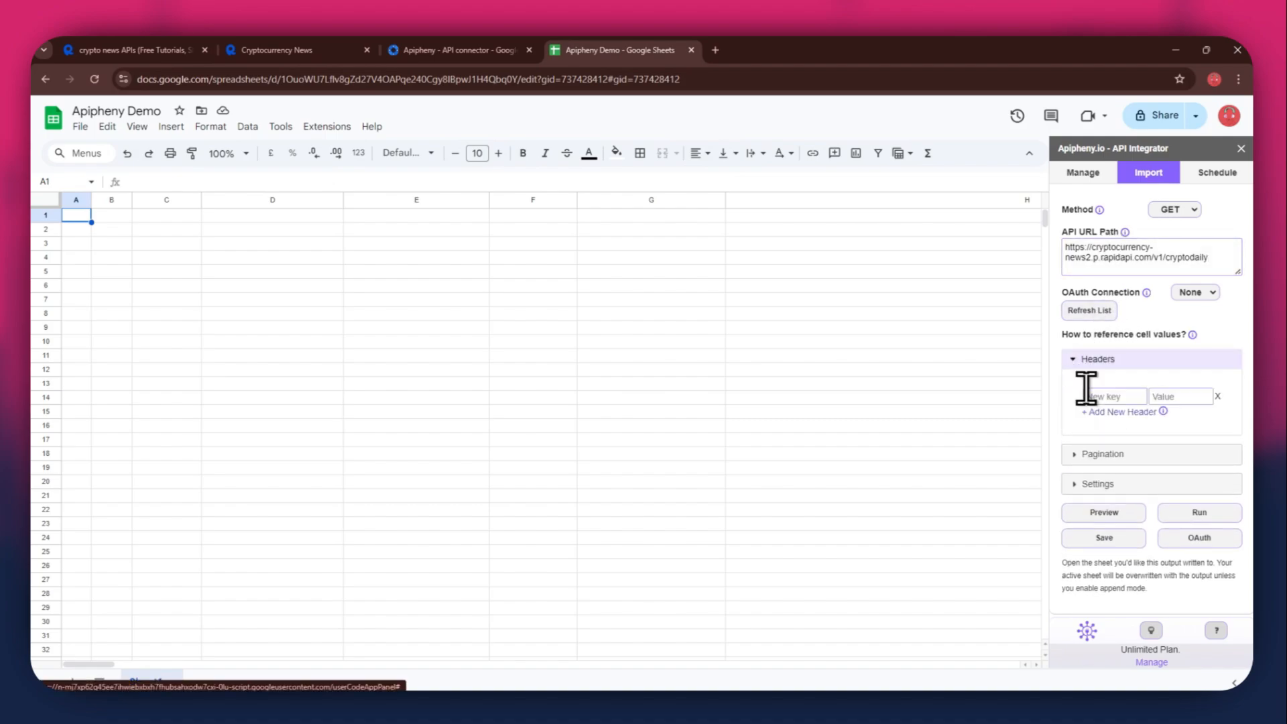
{"action": "left_click", "coordinate": [1089, 412]}
- Copy the header name x-rapidapi-host from the RapidAPI snippet into the first header's key in Apipheny
{"action": "left_click", "coordinate": [1098, 396]}
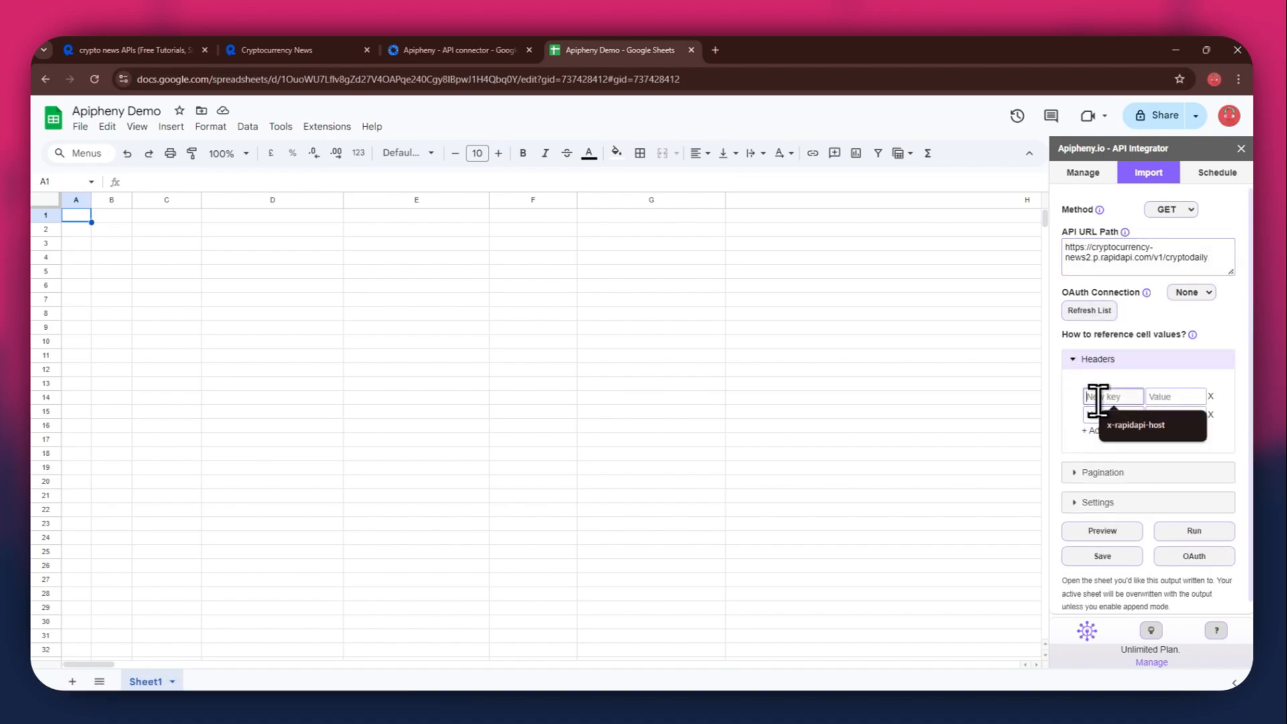
{"action": "left_click", "coordinate": [271, 42]}
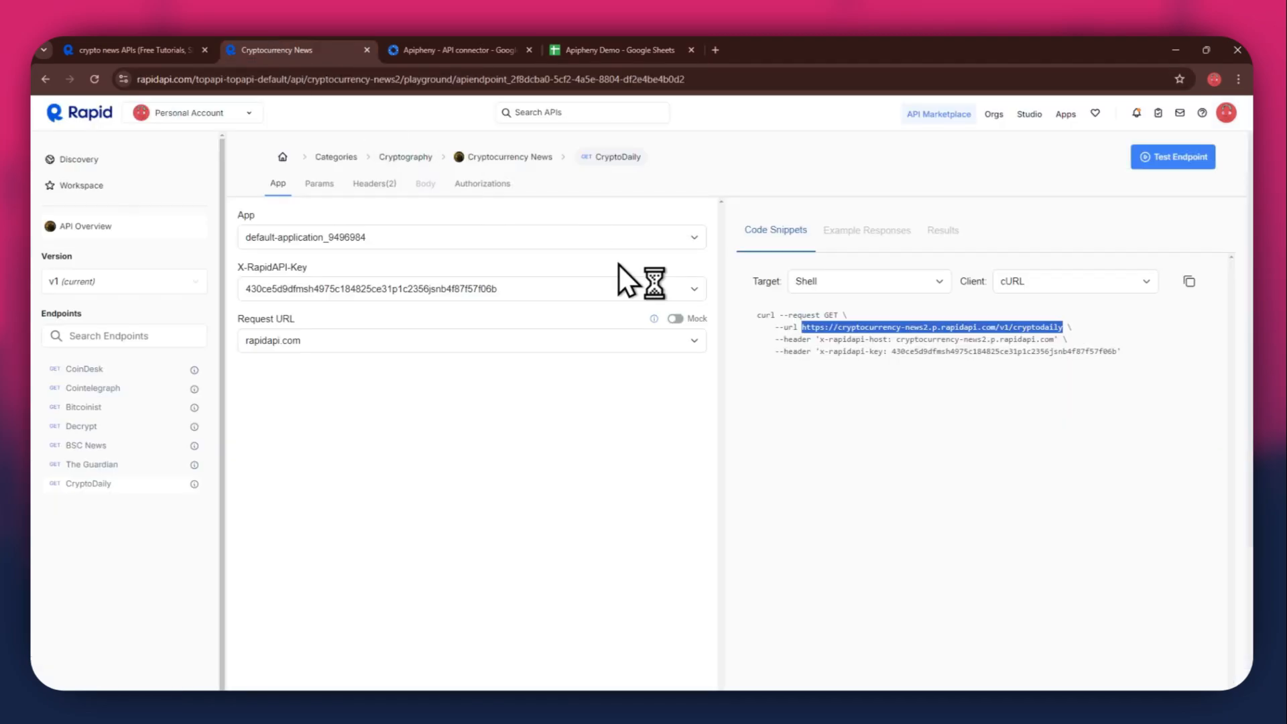
{"action": "left_click", "coordinate": [827, 342]}
{"action": "left_click_drag", "start_coordinate": [819, 339], "coordinate": [887, 341]}
{"action": "key", "text": "ctrl+c"}
{"action": "left_click", "coordinate": [620, 49]}
{"action": "left_click", "coordinate": [1106, 399]}
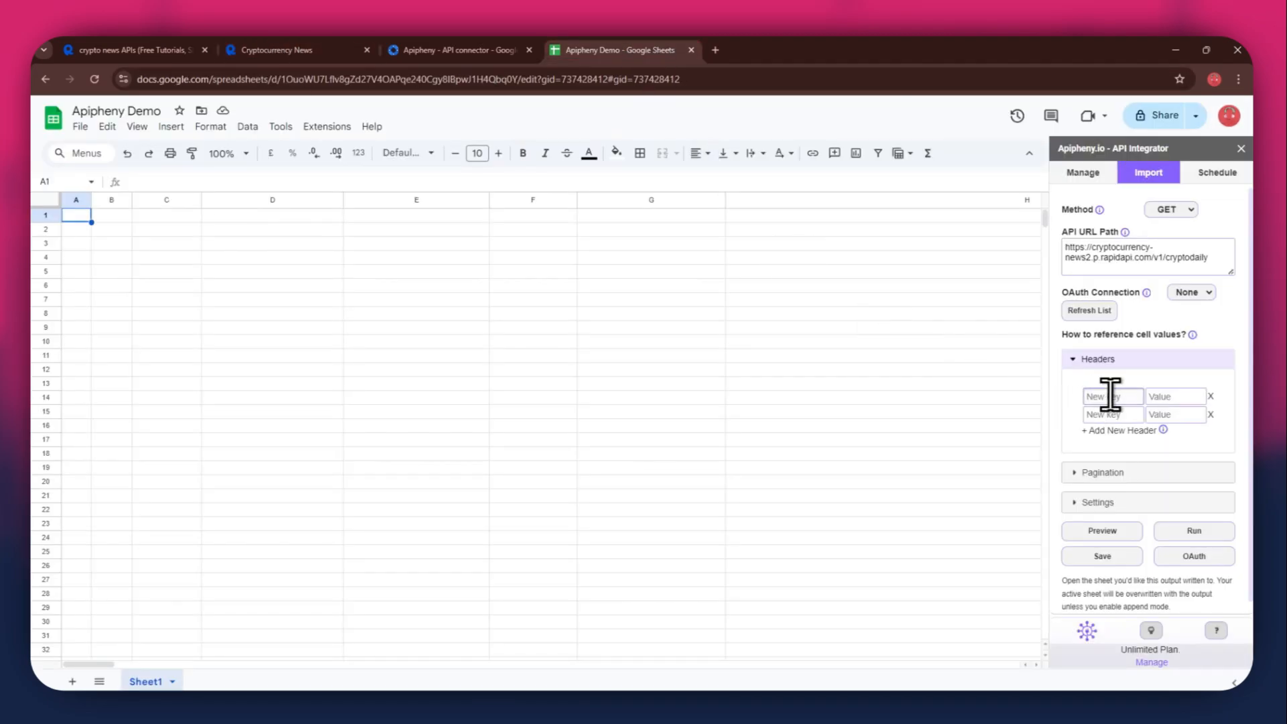
{"action": "key", "text": "ctrl+v"}
- Set the x-rapidapi-host header's value to cryptocurrency-news2.p.rapidapi.com, copied from the RapidAPI snippet
{"action": "left_click", "coordinate": [1167, 397]}
{"action": "left_click", "coordinate": [301, 49]}
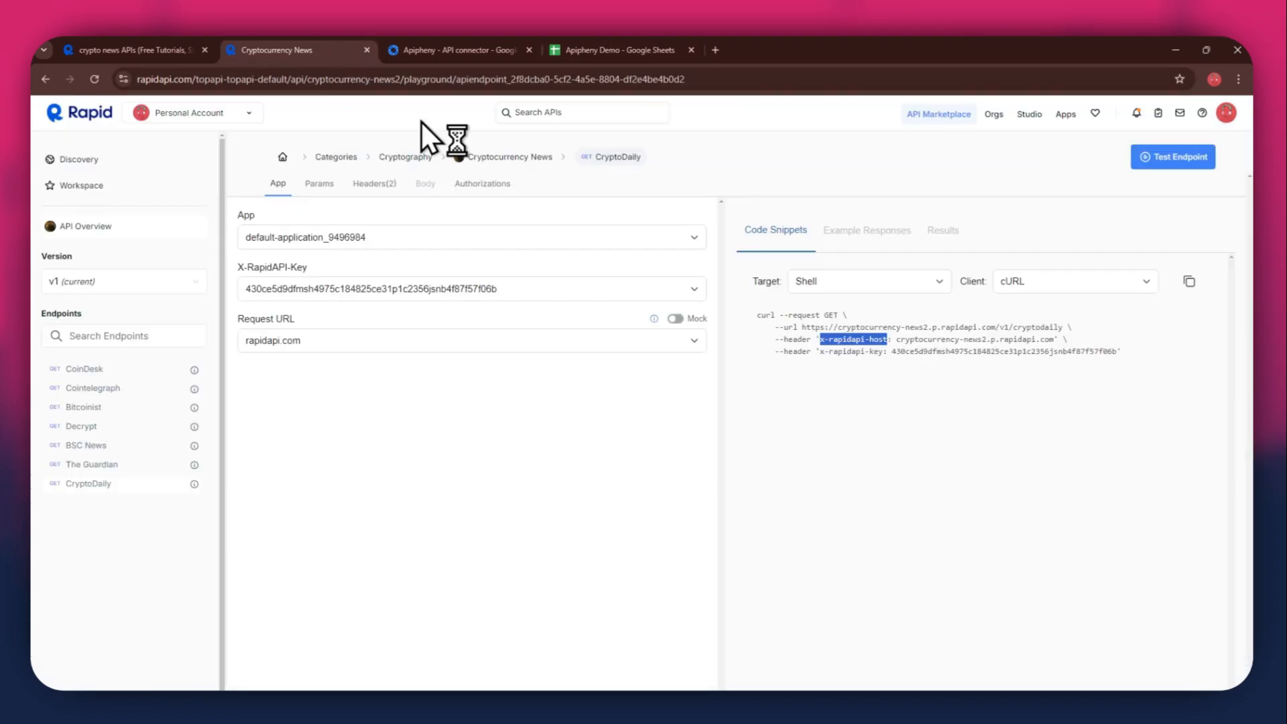
{"action": "left_click_drag", "start_coordinate": [896, 340], "coordinate": [1046, 348]}
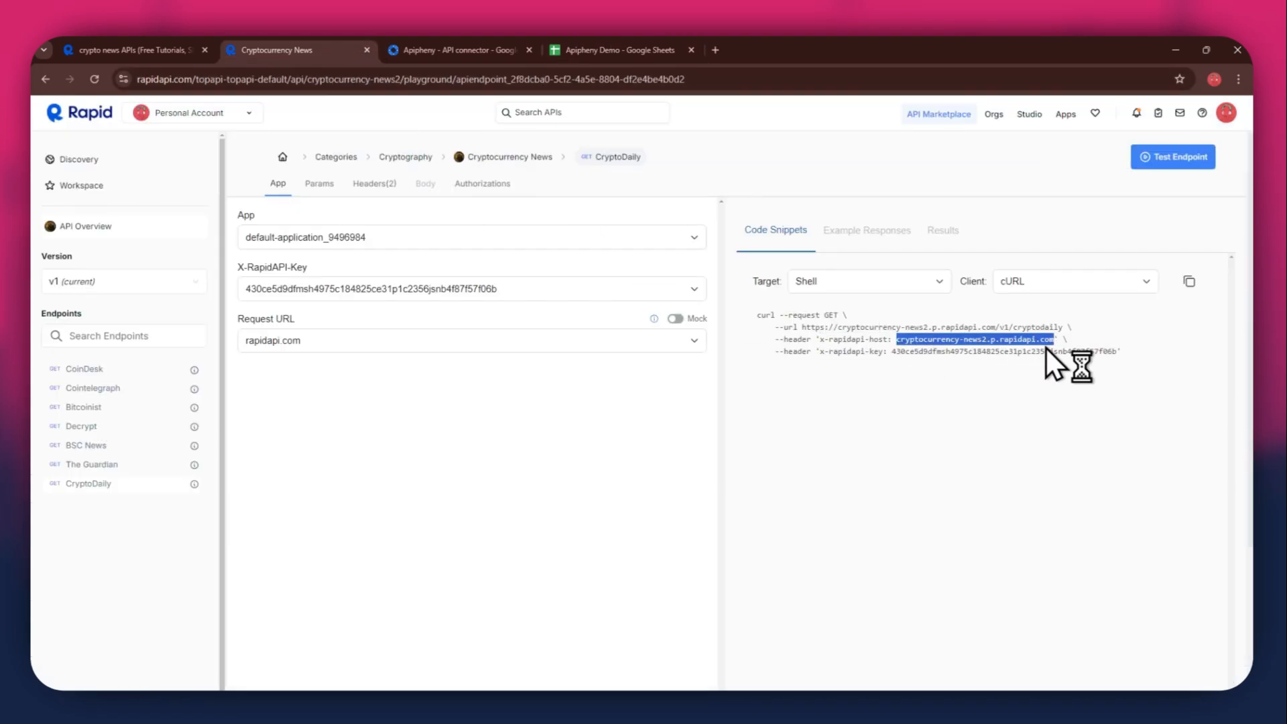
{"action": "key", "text": "ctrl+c"}
{"action": "left_click", "coordinate": [619, 50]}
{"action": "key", "text": "ctrl+v"}
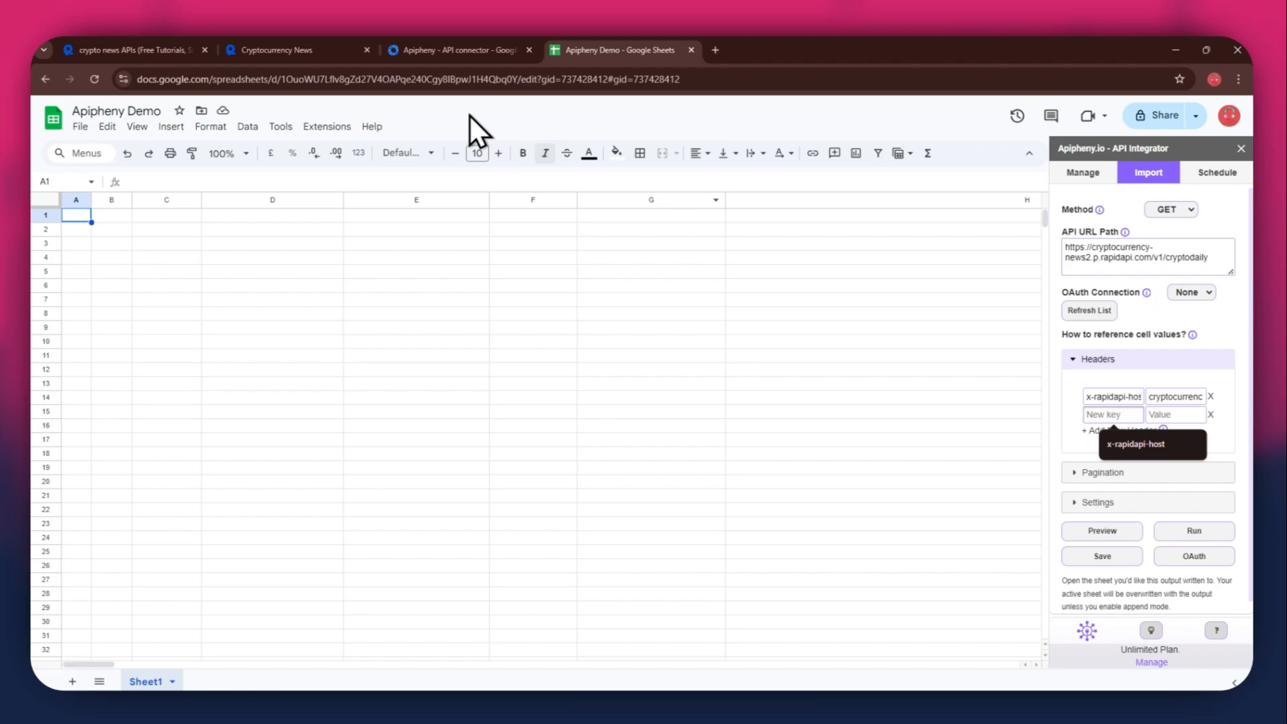
- Copy the header name x-rapidapi-key from the RapidAPI snippet into the second header's key in Apipheny
{"action": "left_click", "coordinate": [327, 47]}
{"action": "left_click_drag", "start_coordinate": [819, 351], "coordinate": [872, 354]}
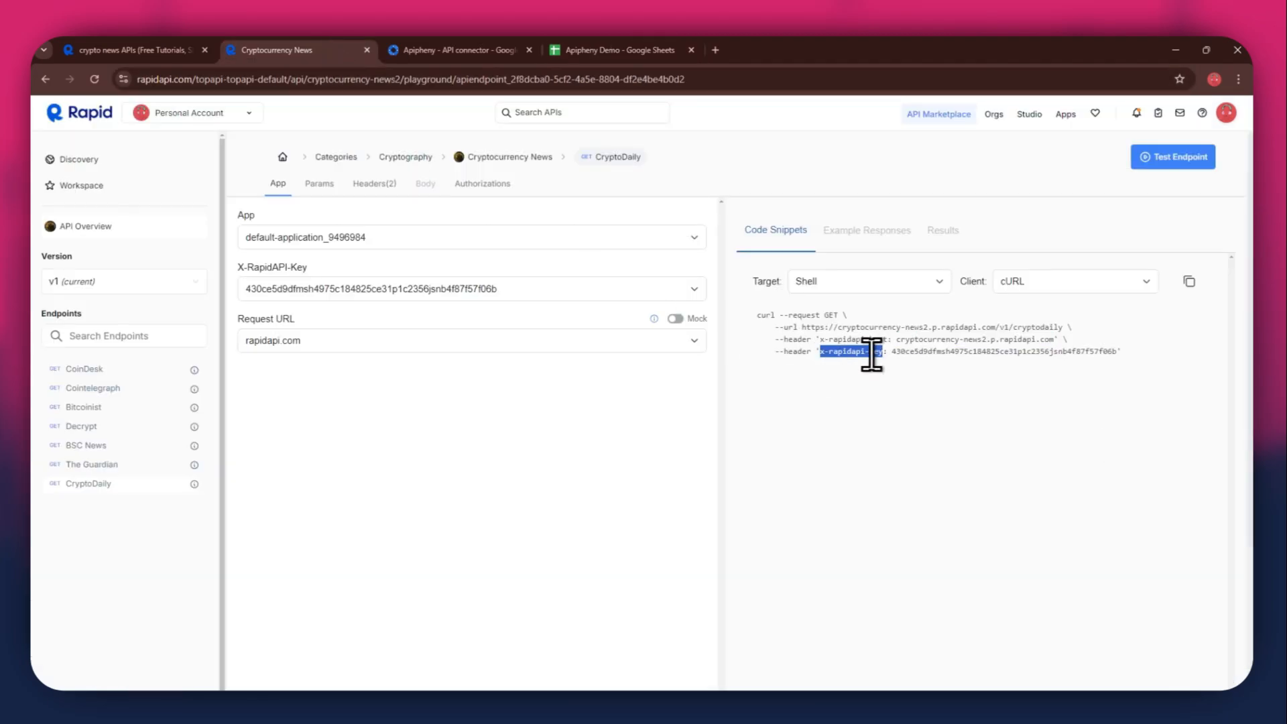
{"action": "key", "text": "ctrl+c"}
{"action": "left_click", "coordinate": [637, 53]}
{"action": "key", "text": "ctrl+v"}
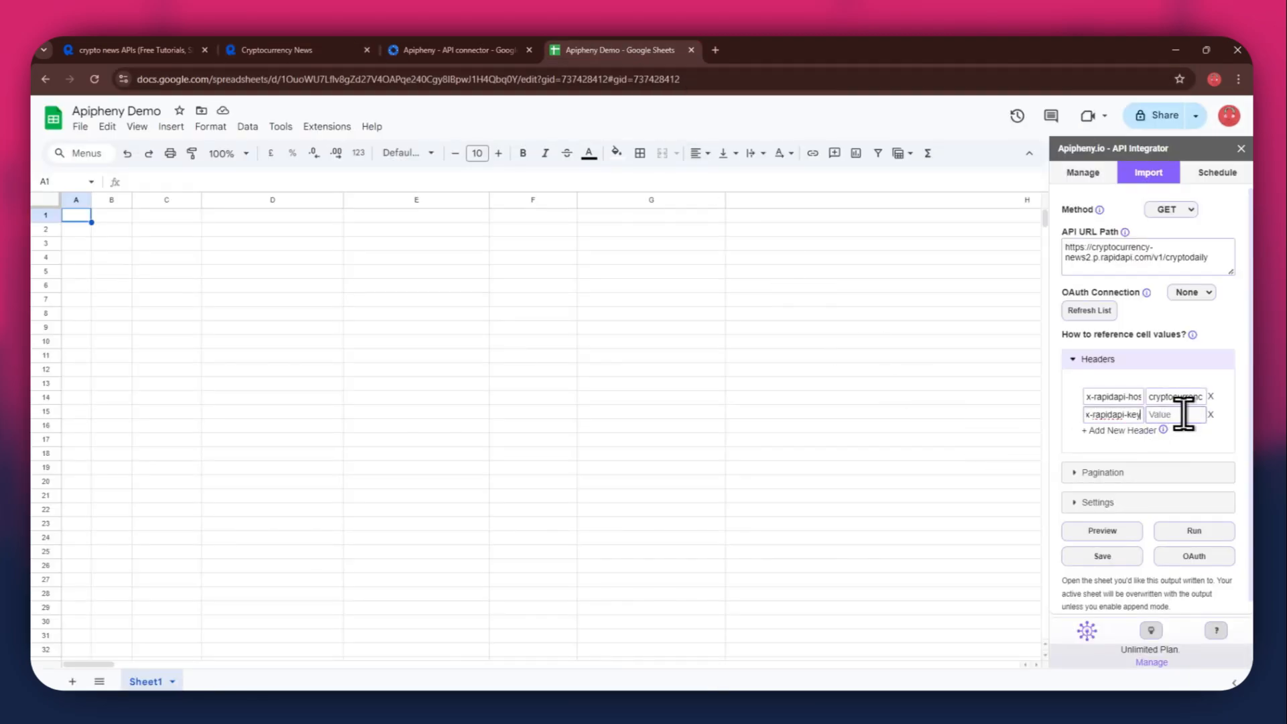
- Copy the API key from the RapidAPI snippet and paste it as the x-rapidapi-key header's value in Apipheny
{"action": "left_click", "coordinate": [1182, 414]}
{"action": "left_click", "coordinate": [322, 49]}
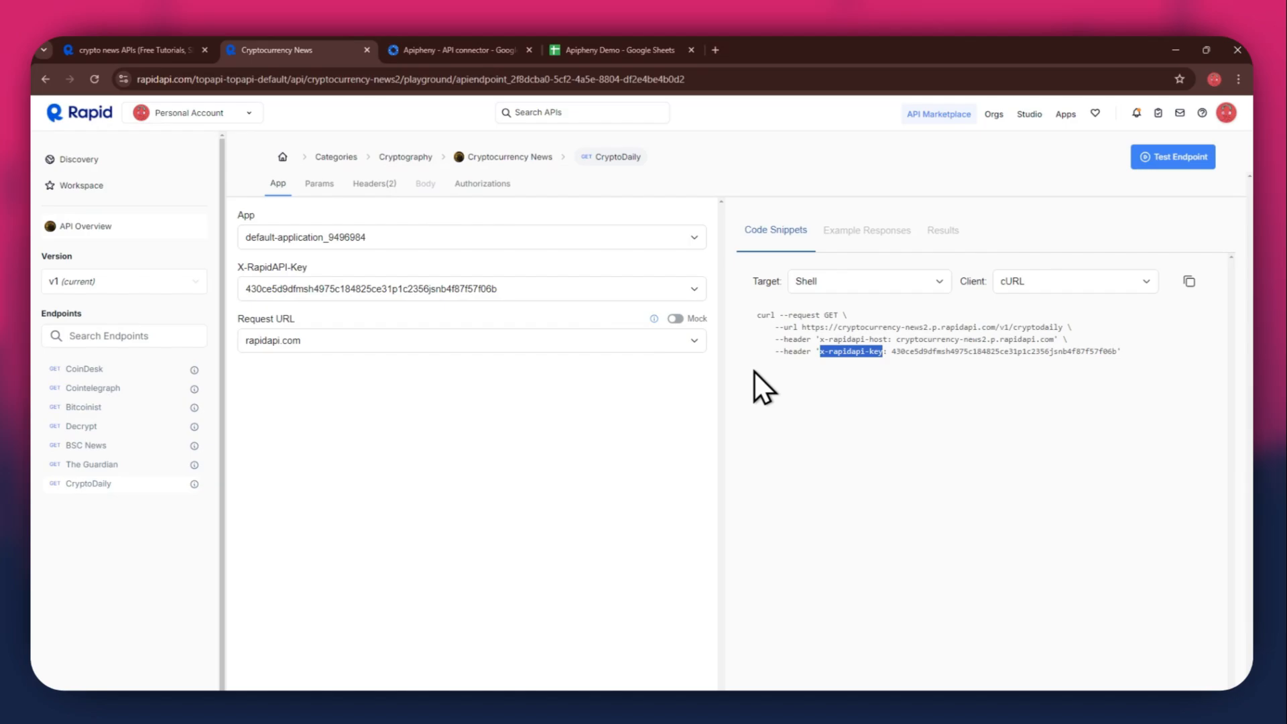
{"action": "double_click", "coordinate": [957, 351]}
{"action": "key", "text": "ctrl+c"}
{"action": "left_click", "coordinate": [630, 51]}
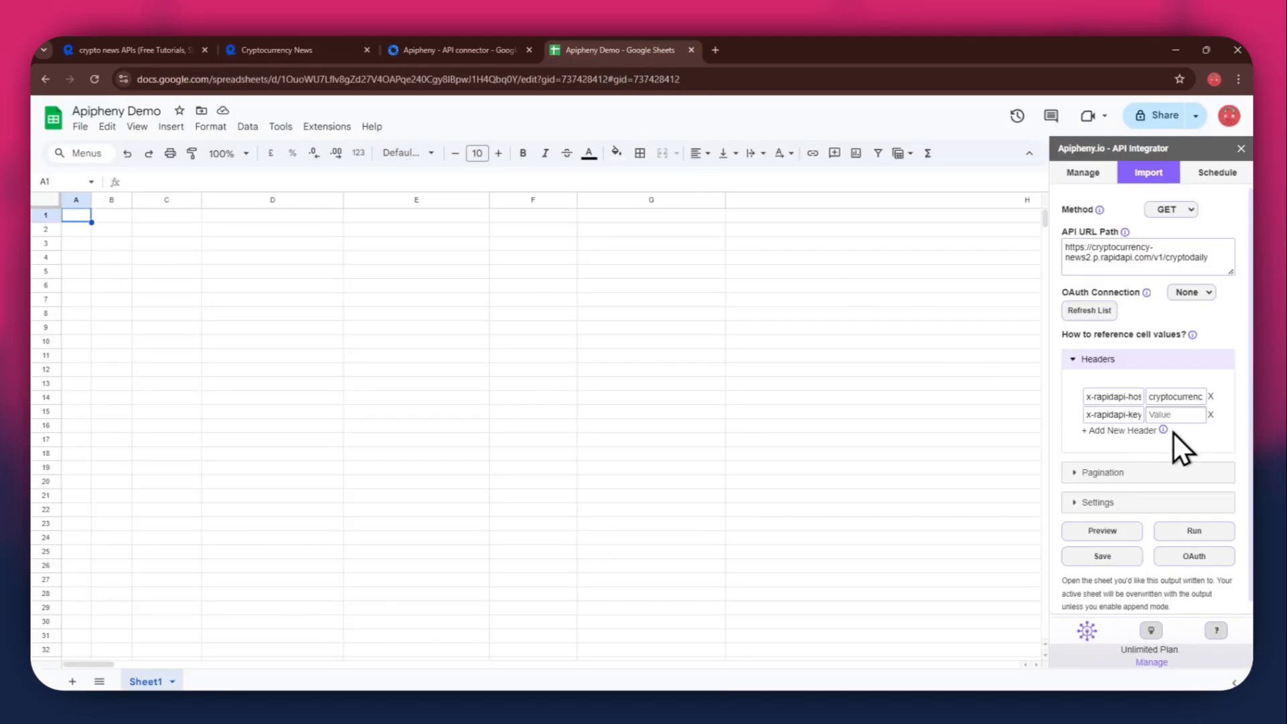
{"action": "left_click", "coordinate": [1178, 414]}
{"action": "key", "text": "ctrl+v"}
- Run the API request into Sheet1, accept overwriting the sheet, and look through the imported news rows
{"action": "left_click", "coordinate": [1185, 534]}
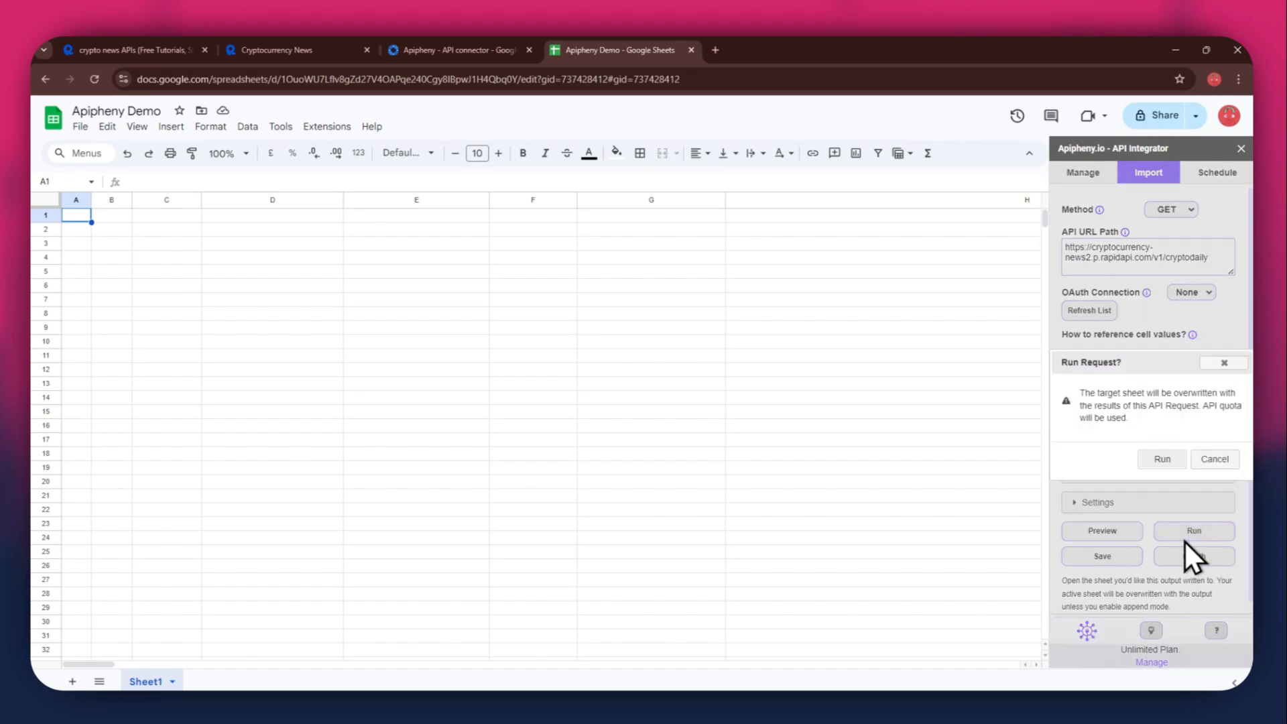
{"action": "left_click", "coordinate": [1162, 458]}
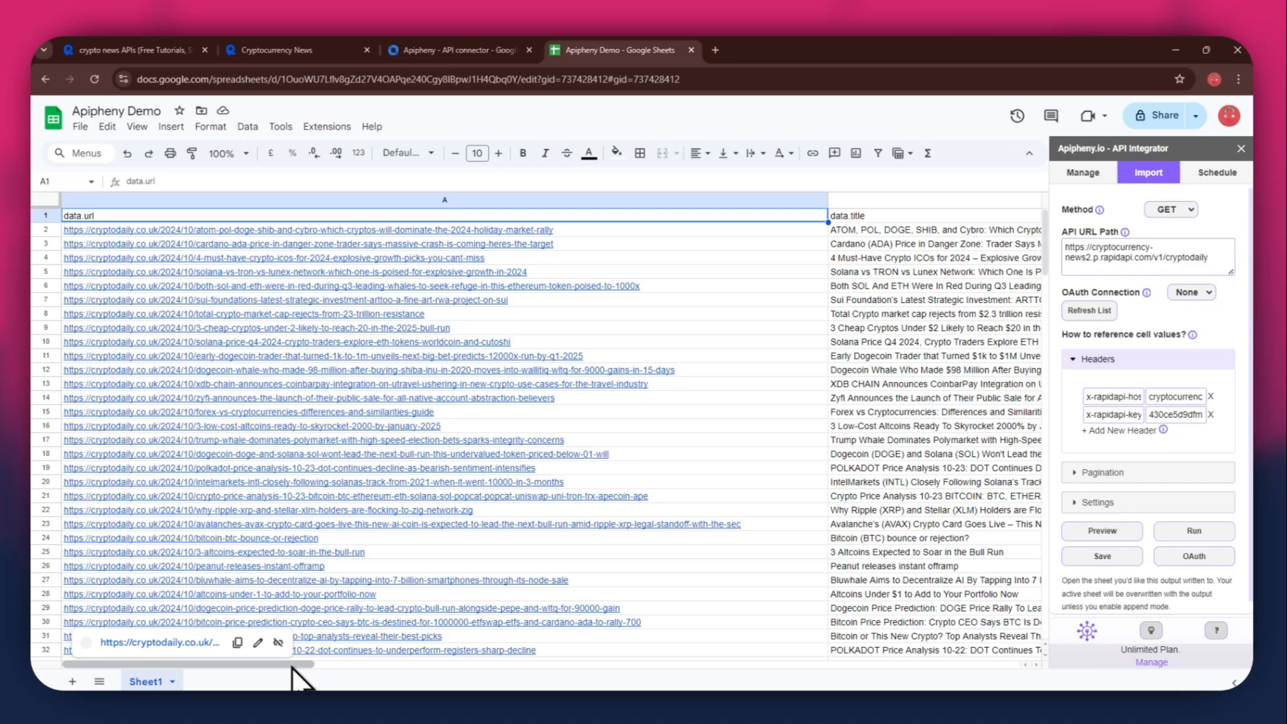
{"action": "left_click_drag", "start_coordinate": [292, 666], "coordinate": [451, 666]}
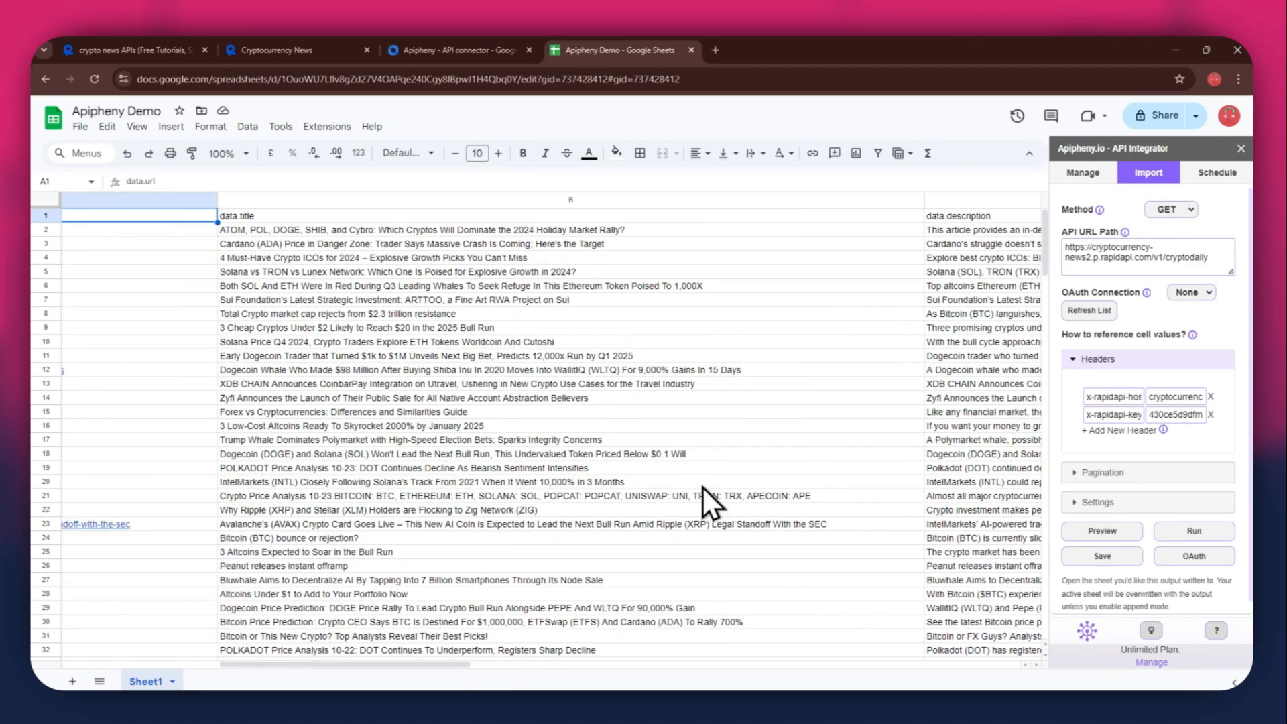
{"action": "scroll", "coordinate": [605, 534], "scroll_direction": "down", "scroll_amount": 5}
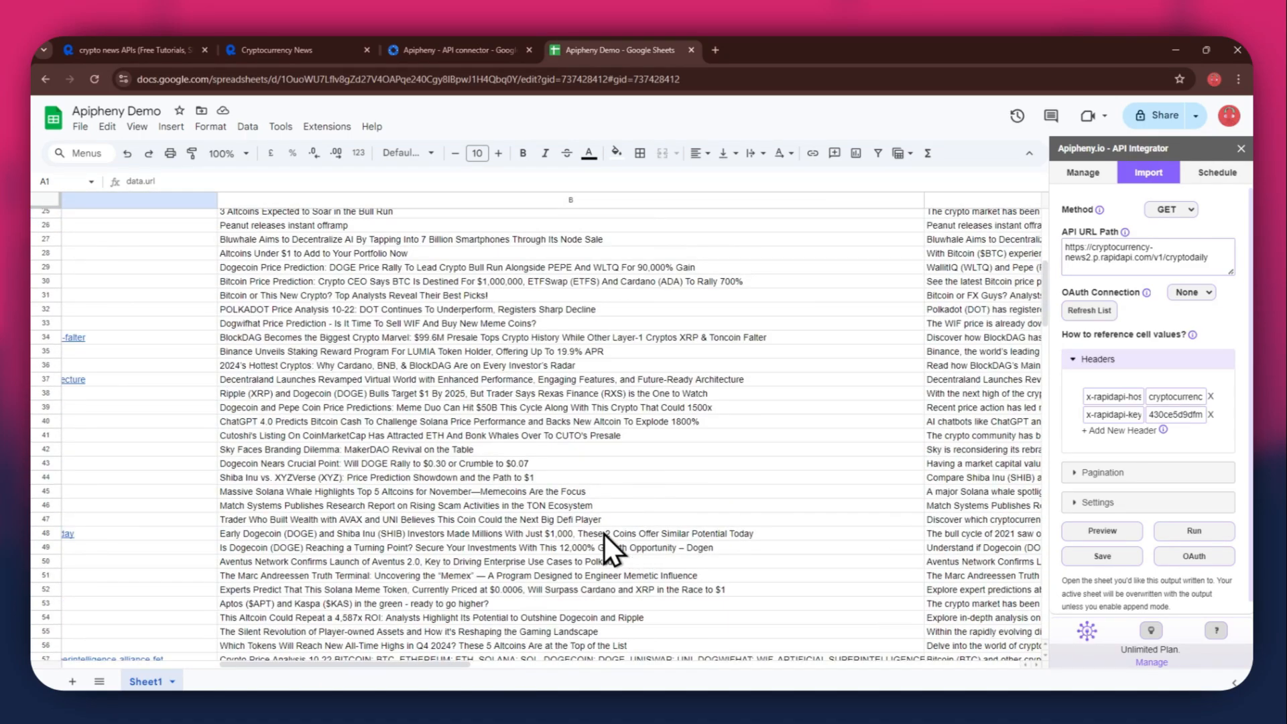